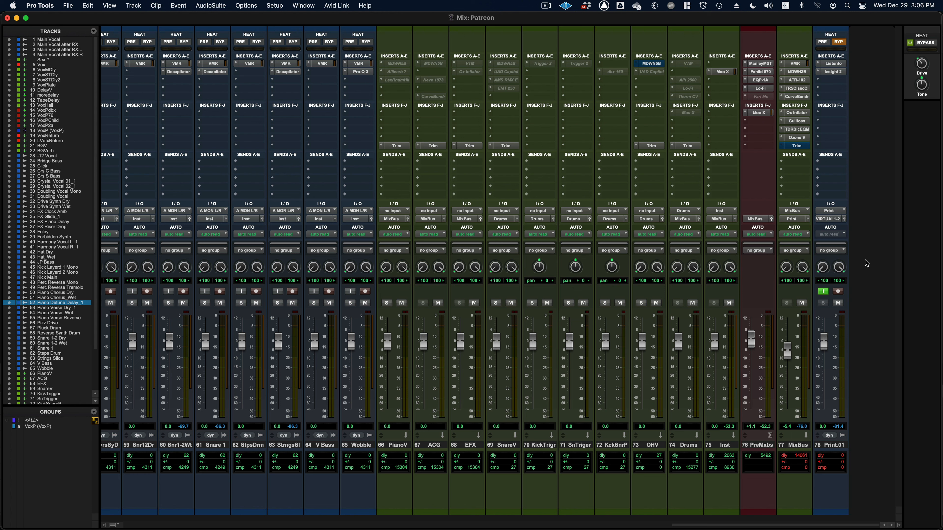
Log in to the Listento transmitter on the Print.01 track and review its streaming quality options
{"action": "left_click", "coordinate": [832, 63]}
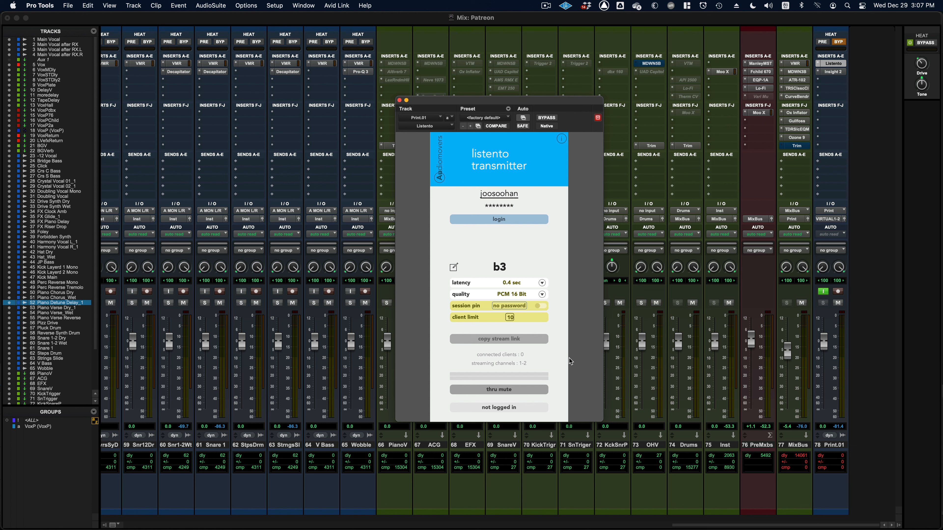
{"action": "left_click", "coordinate": [517, 219]}
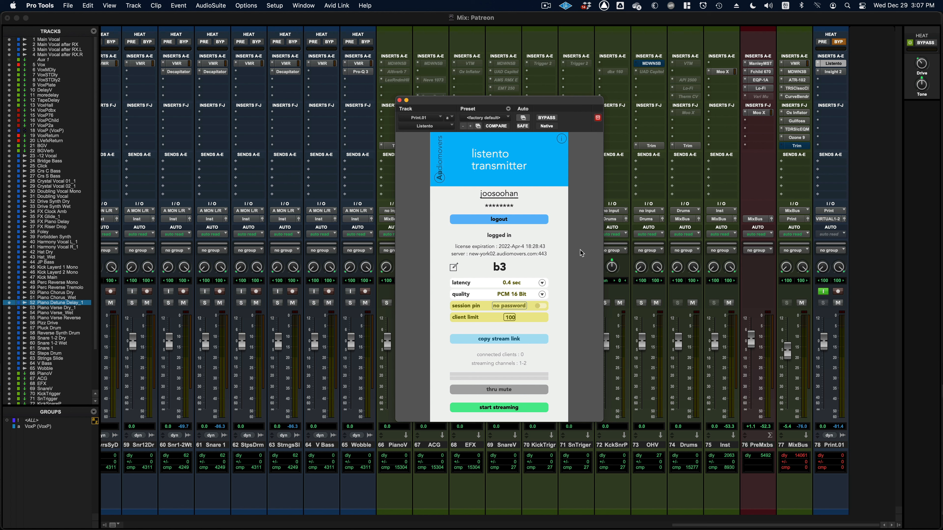
{"action": "left_click", "coordinate": [542, 295]}
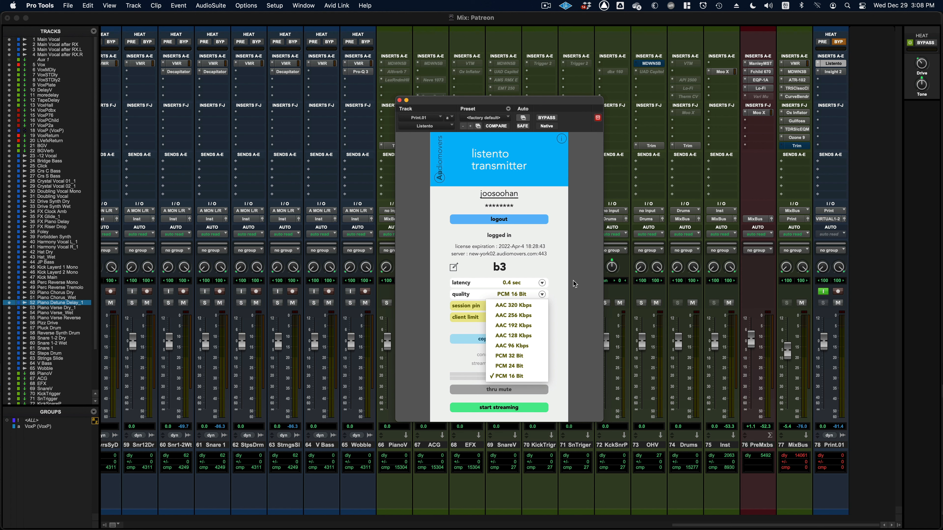
{"action": "left_click", "coordinate": [399, 100]}
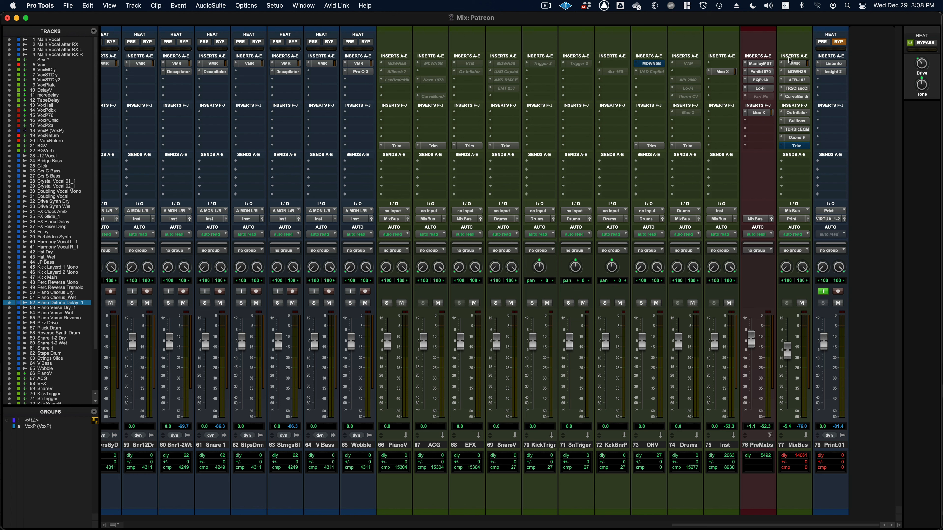
Examine the Maximizer, Vintage Limiter and Equalizer 1 modules of Ozone 9 on the MixBus track
{"action": "left_click", "coordinate": [795, 137]}
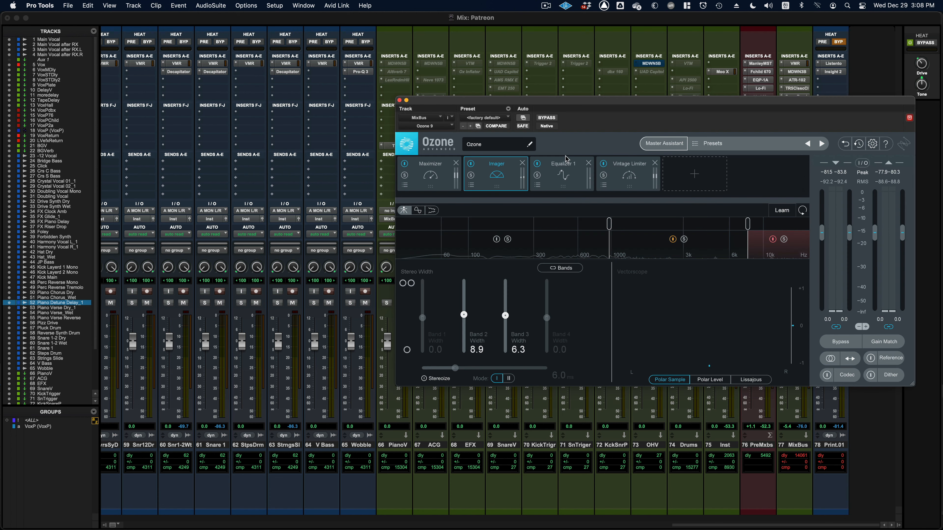
{"action": "left_click_drag", "start_coordinate": [594, 109], "coordinate": [447, 170]}
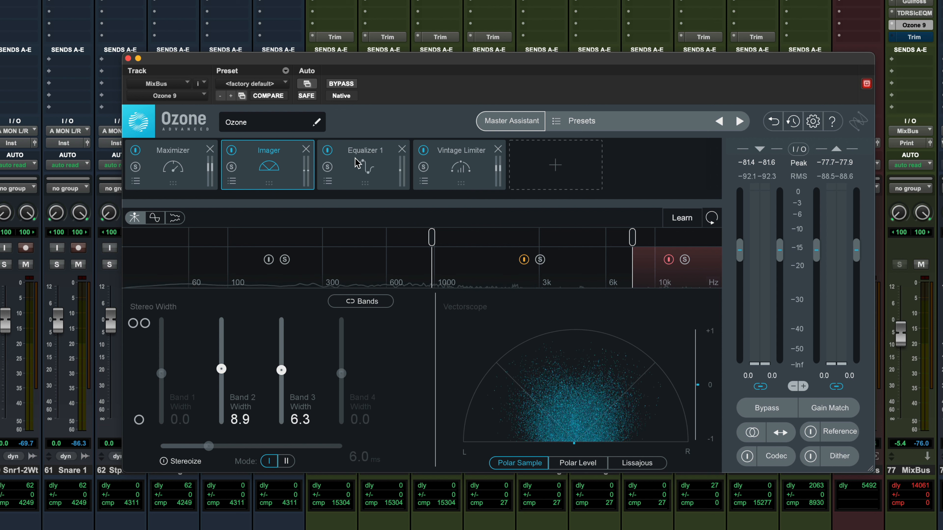
{"action": "left_click", "coordinate": [180, 173]}
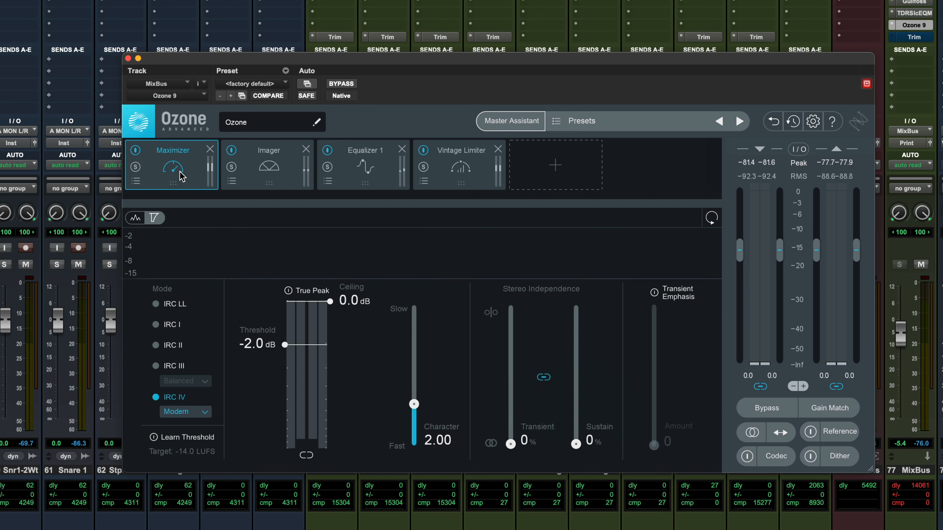
{"action": "left_click", "coordinate": [486, 158]}
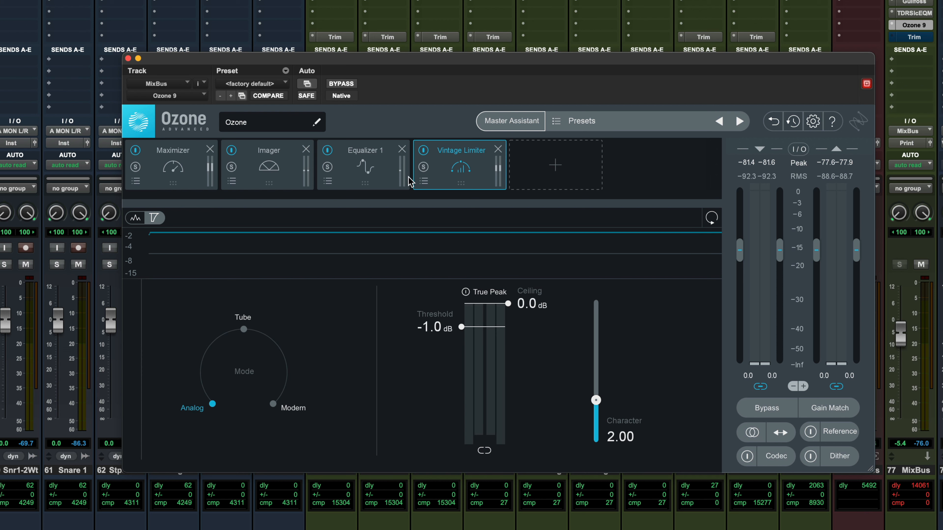
{"action": "left_click", "coordinate": [407, 162]}
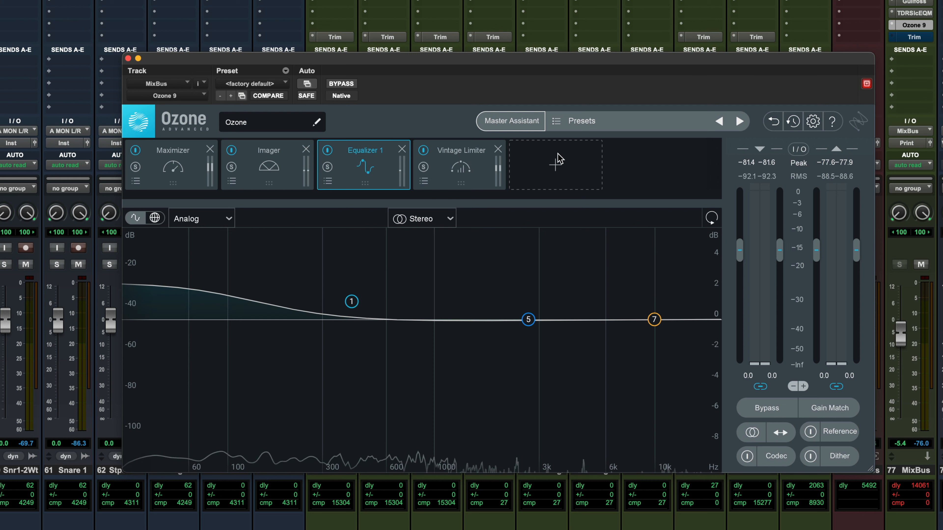
{"action": "left_click", "coordinate": [556, 159]}
Show the settings of all Equalizer 1 bands and look through the filter shapes offered for band 1
{"action": "left_click", "coordinate": [154, 217]}
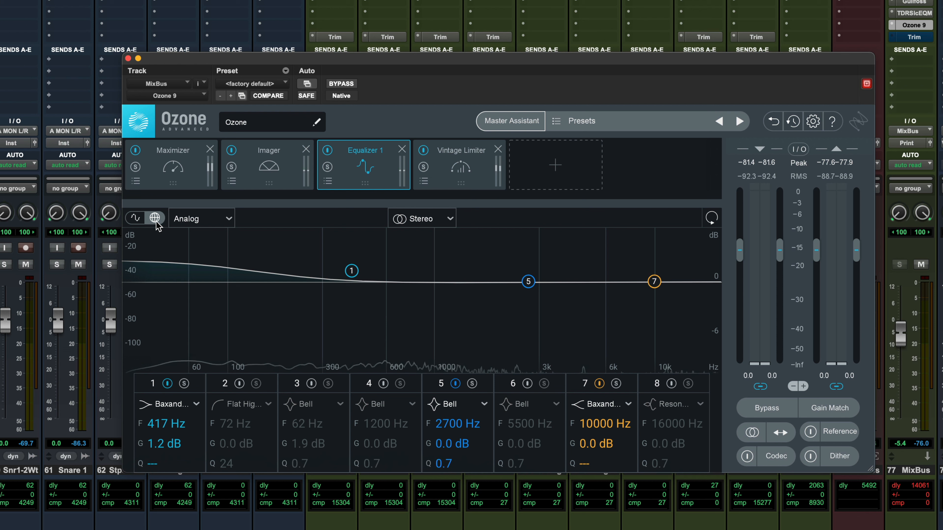
{"action": "left_click", "coordinate": [169, 404]}
{"action": "mouse_move", "coordinate": [201, 330]}
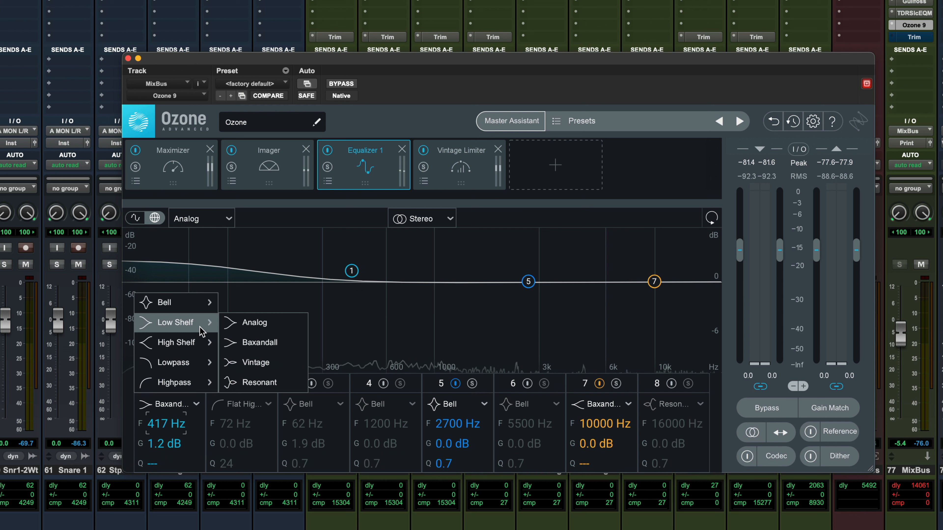
{"action": "mouse_move", "coordinate": [194, 308]}
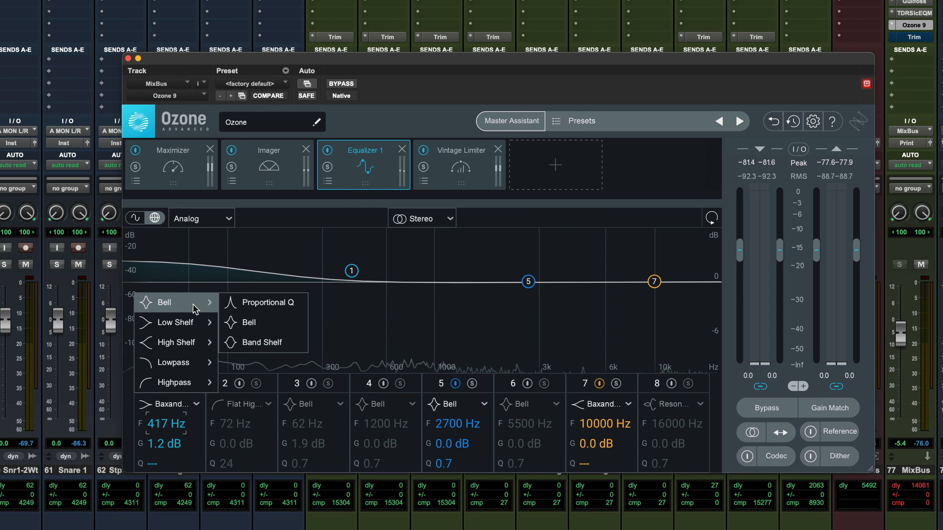
{"action": "left_click", "coordinate": [498, 261]}
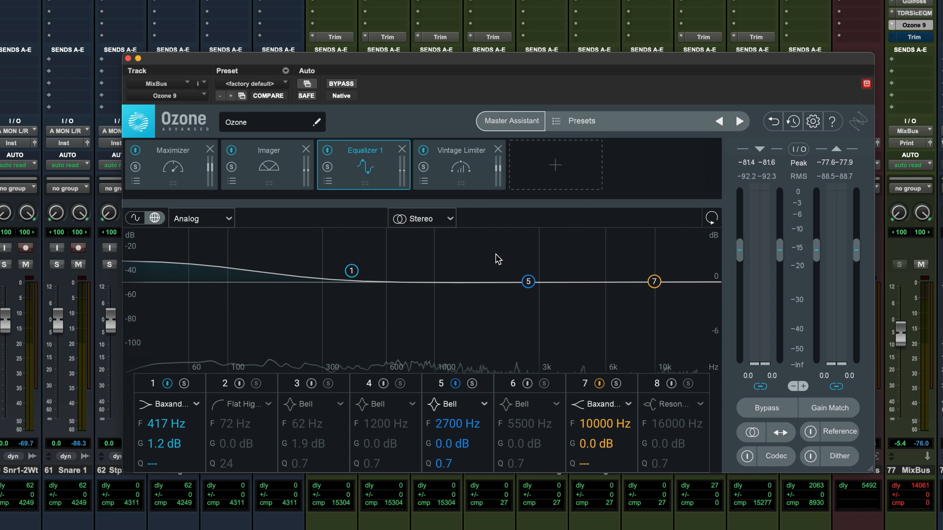
Add a Vintage EQ module to the end of the Ozone chain and remove it again
{"action": "left_click", "coordinate": [557, 169]}
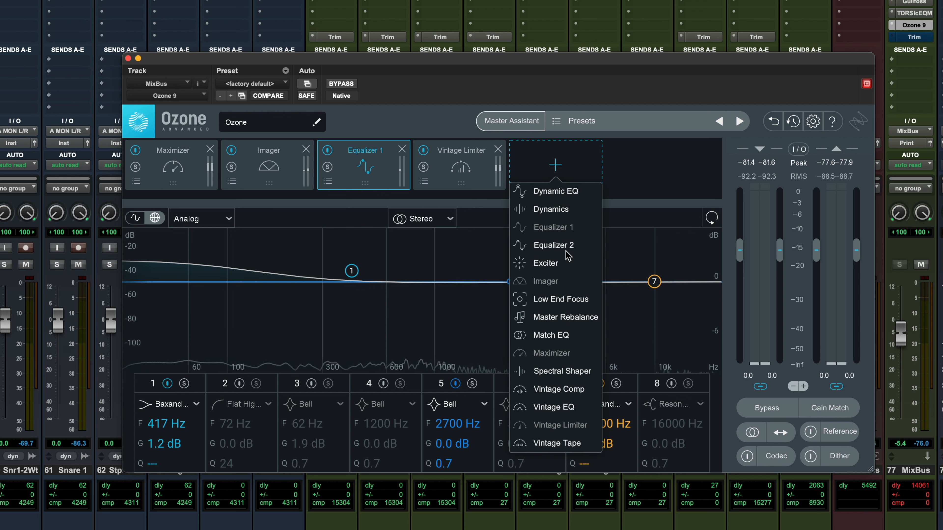
{"action": "left_click", "coordinate": [549, 406]}
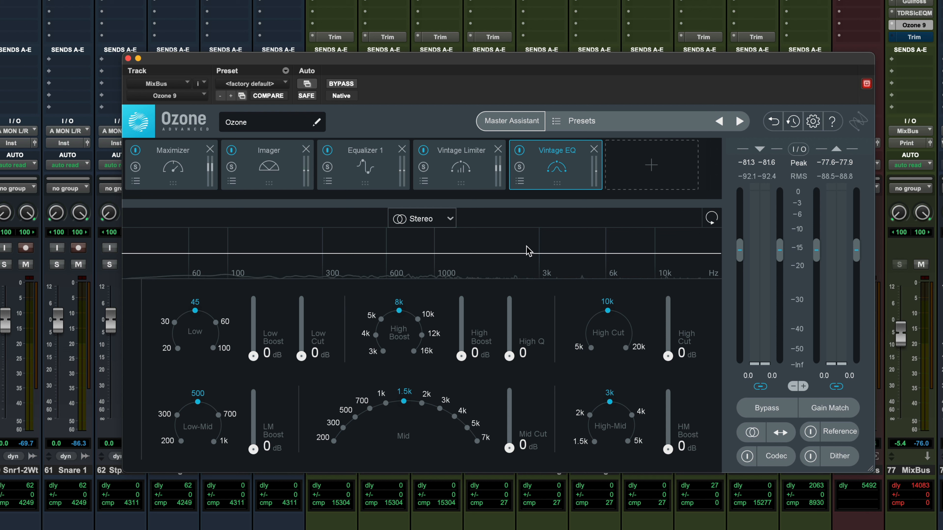
{"action": "left_click", "coordinate": [595, 151]}
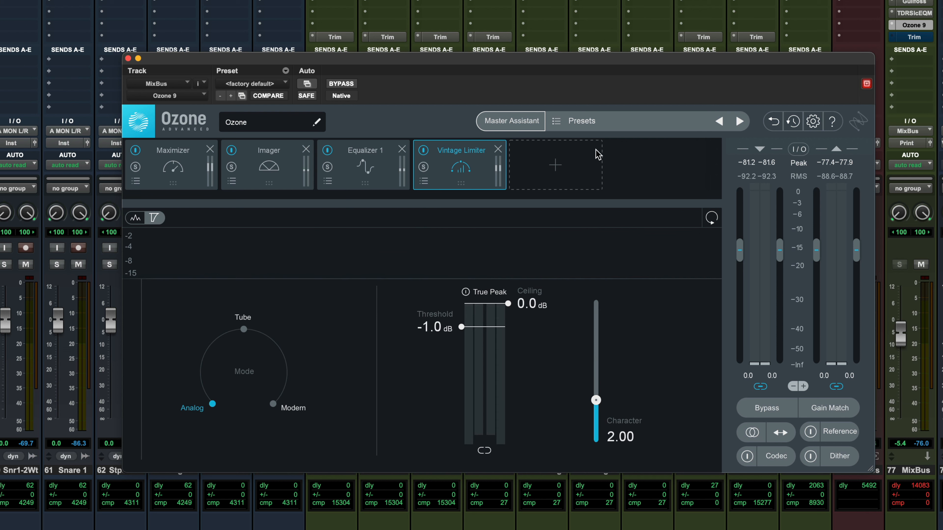
Narrow the processing range of Gullfoss on the MixBus, raising its low limit to about 80 Hz and lowering its high limit
{"action": "left_click", "coordinate": [915, 12]}
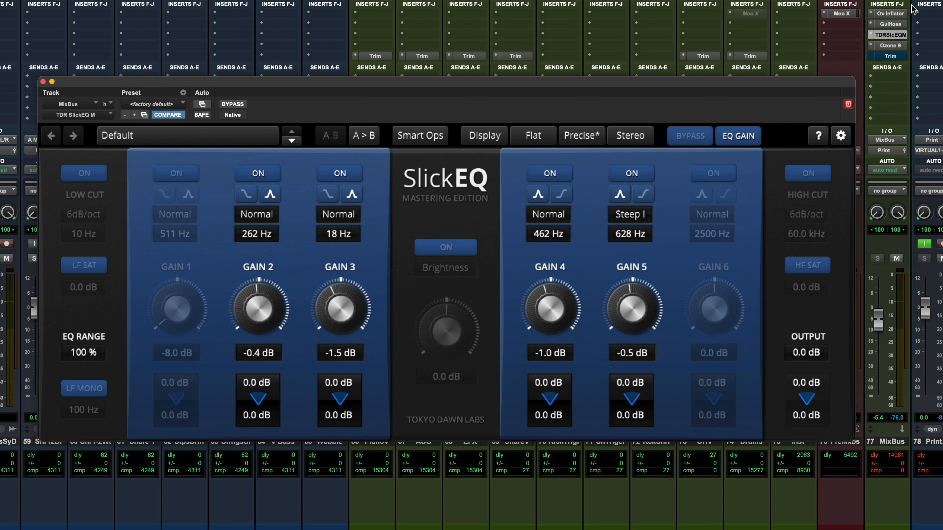
{"action": "left_click", "coordinate": [889, 23]}
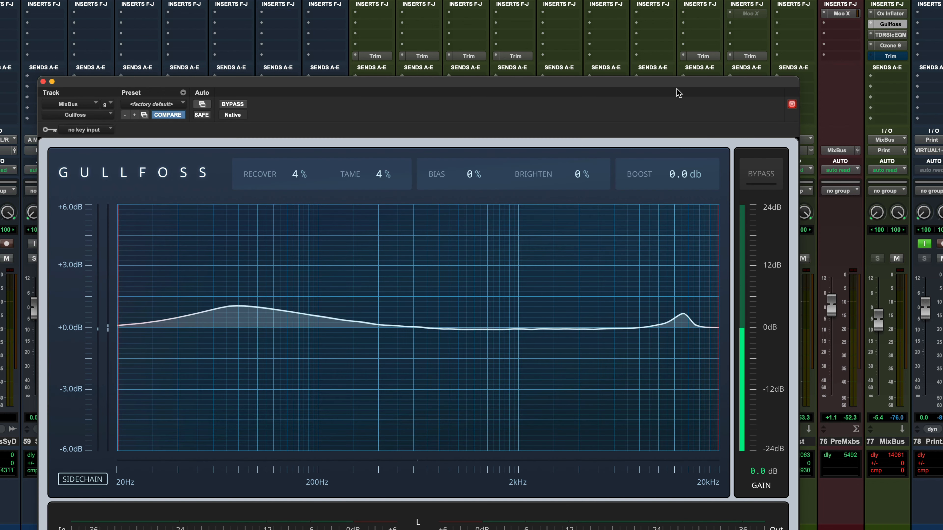
{"action": "left_click_drag", "start_coordinate": [677, 88], "coordinate": [729, 28]}
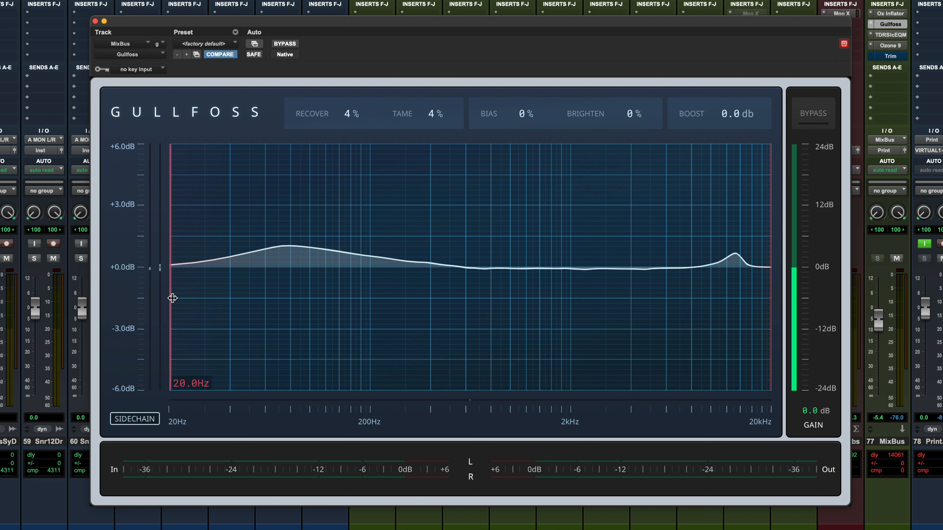
{"action": "left_click_drag", "start_coordinate": [172, 297], "coordinate": [291, 297]}
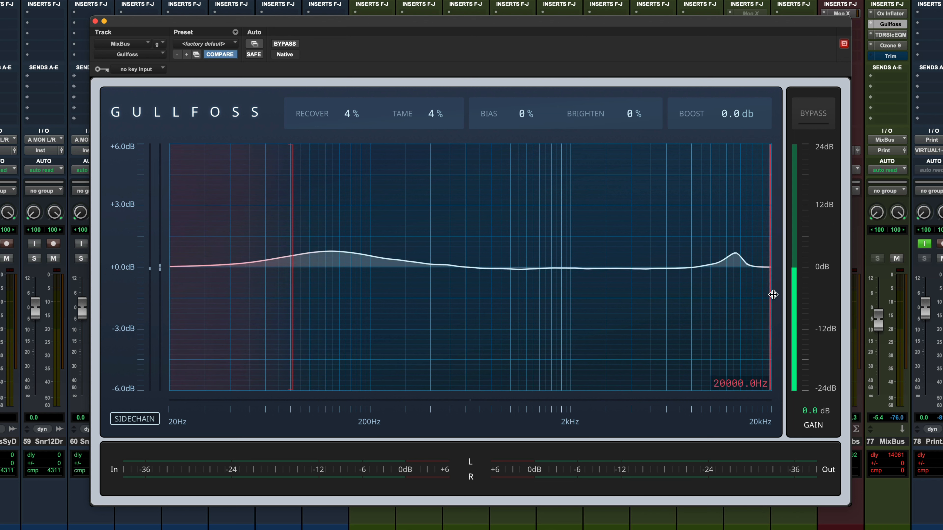
{"action": "left_click_drag", "start_coordinate": [771, 293], "coordinate": [705, 293]}
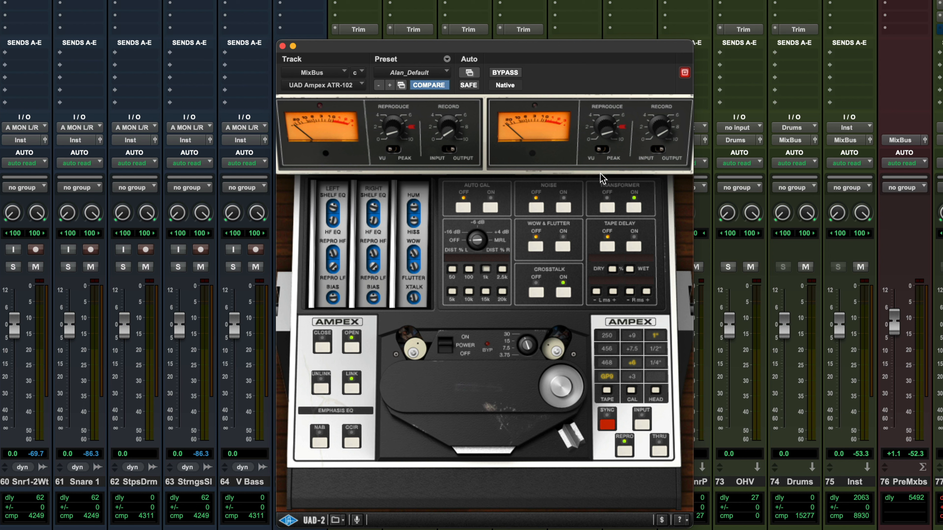
Compare the Virtual Mix Rack plug-ins of the MixBus and Wobble tracks side by side
{"action": "left_click", "coordinate": [940, 5]}
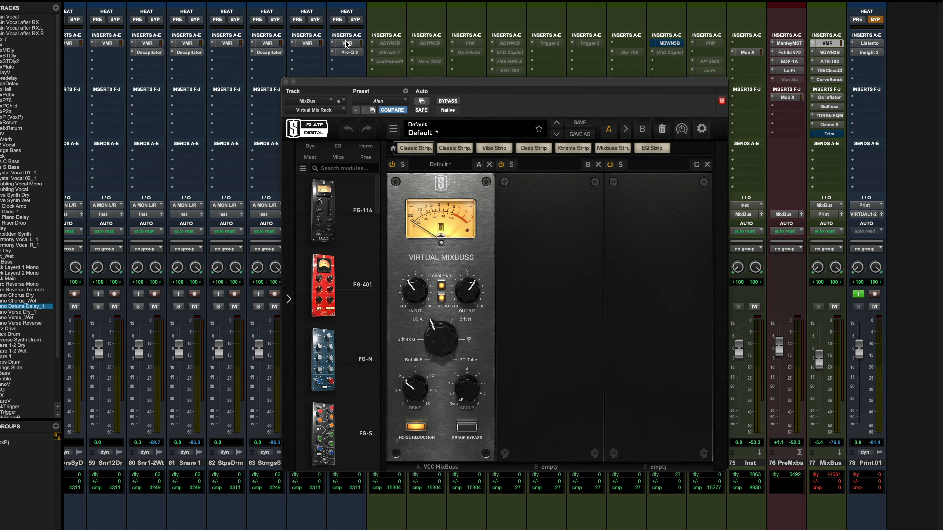
{"action": "left_click", "coordinate": [346, 42], "text": "shift"}
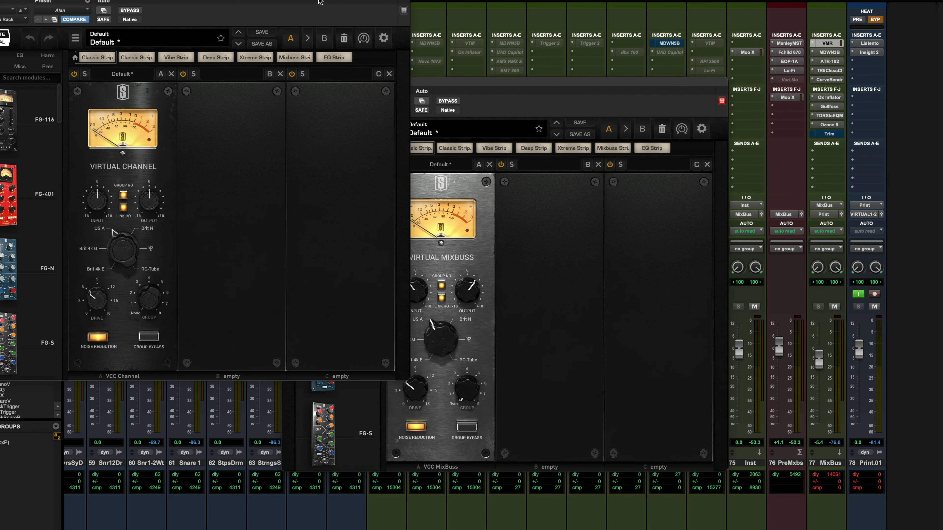
{"action": "left_click_drag", "start_coordinate": [296, 0], "coordinate": [394, 85]}
{"action": "left_click_drag", "start_coordinate": [633, 82], "coordinate": [802, 85]}
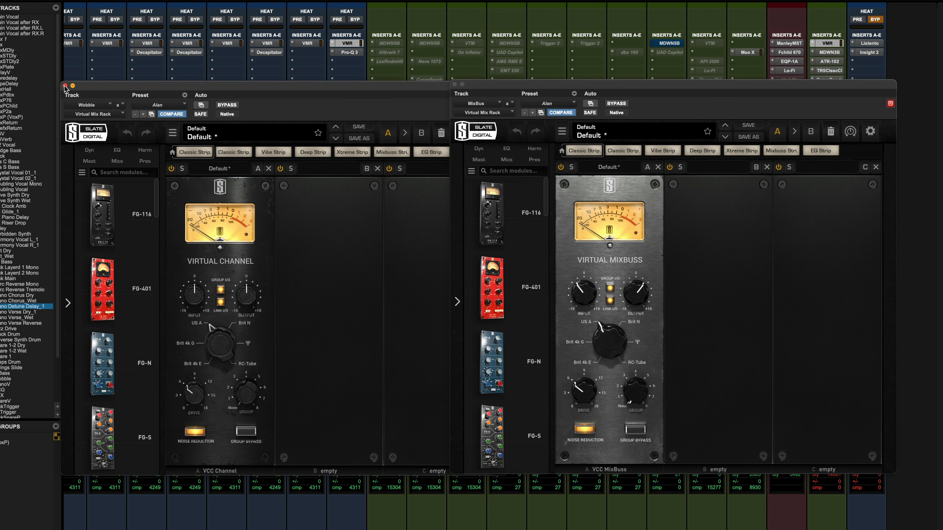
{"action": "left_click", "coordinate": [65, 86]}
{"action": "left_click", "coordinate": [455, 85]}
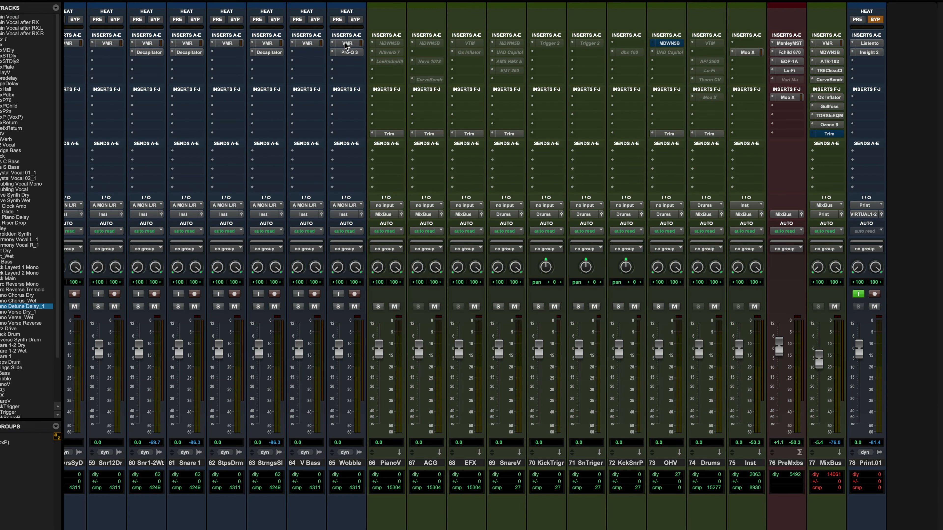
Set the linked Virtual Channel input on the Wobble track to +2.21 dB
{"action": "left_click", "coordinate": [346, 43]}
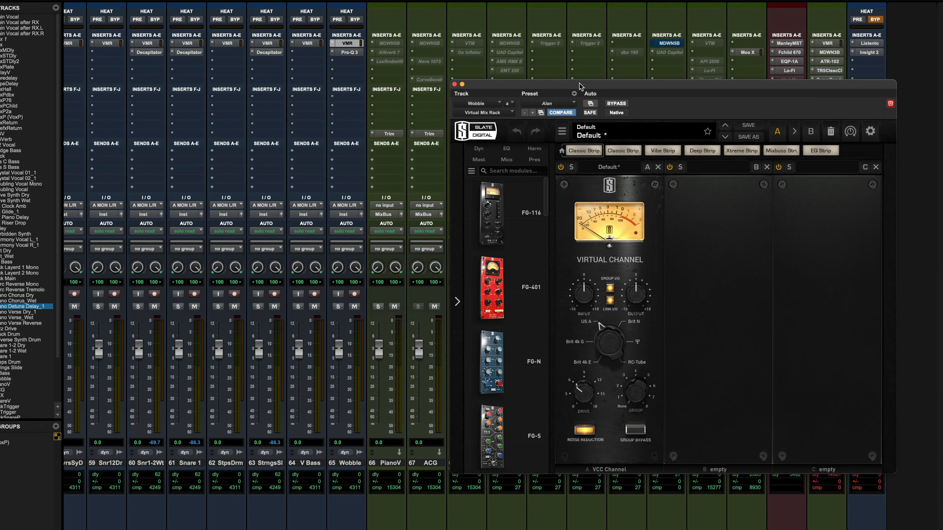
{"action": "left_click_drag", "start_coordinate": [580, 86], "coordinate": [377, 80]}
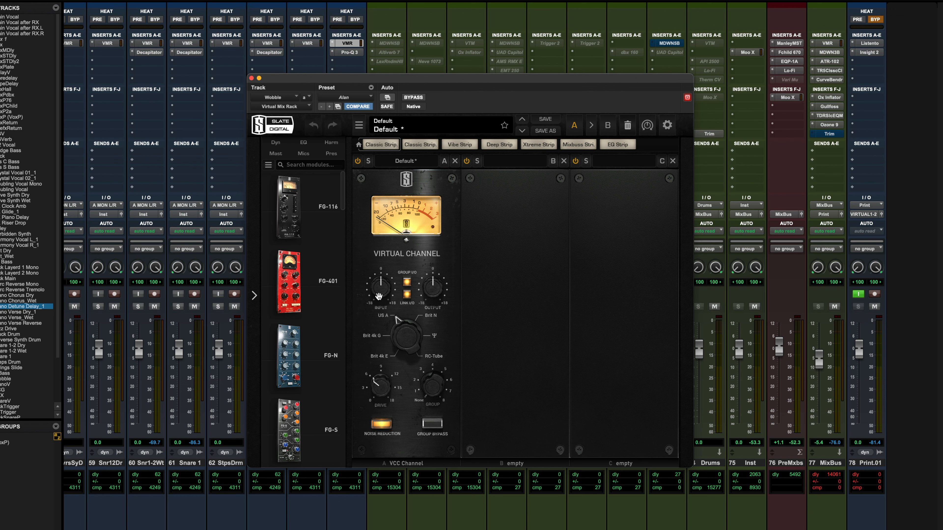
{"action": "left_click_drag", "start_coordinate": [378, 297], "coordinate": [386, 297]}
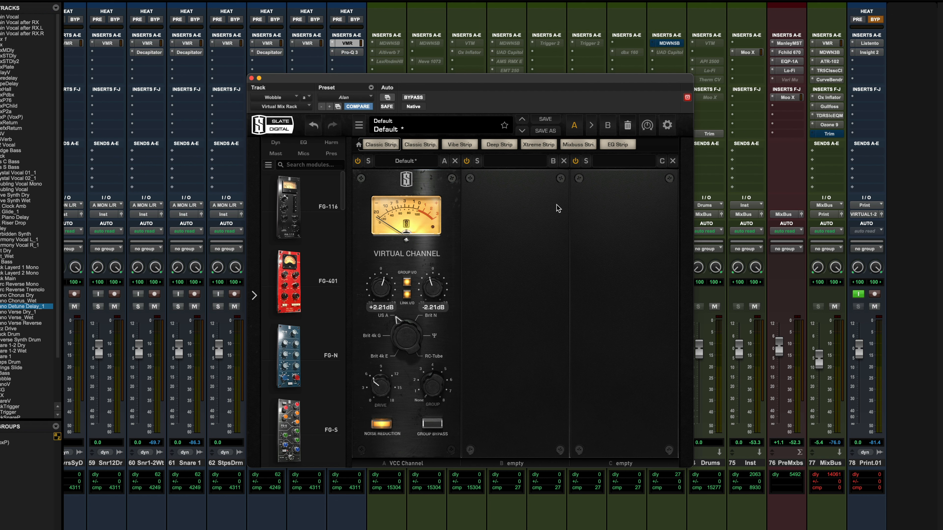
Check the input and output levels of the Virtual Mixbuss module on the MixBus track
{"action": "left_click", "coordinate": [822, 44]}
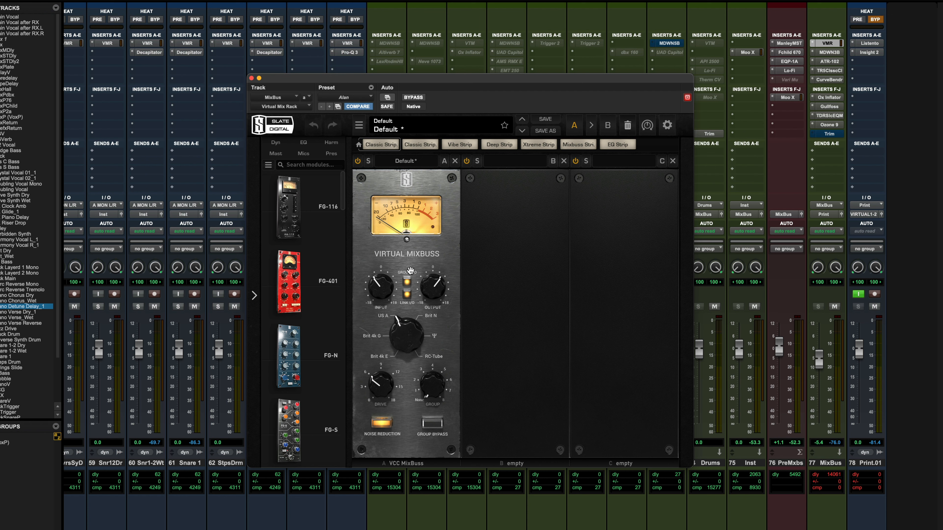
{"action": "left_click", "coordinate": [382, 288]}
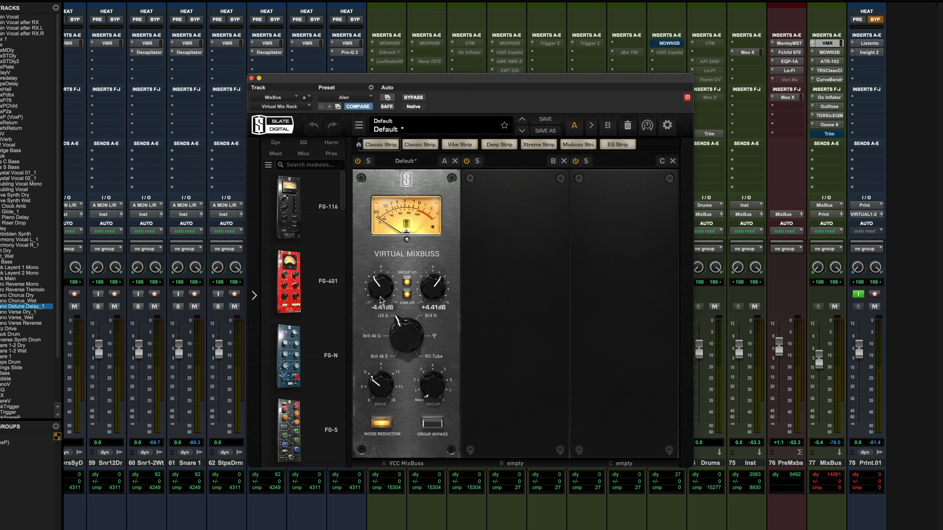
{"action": "mouse_move", "coordinate": [380, 292]}
{"action": "left_mouse_down"}
{"action": "mouse_move", "coordinate": [382, 284]}
{"action": "mouse_move", "coordinate": [380, 291]}
{"action": "left_mouse_up"}
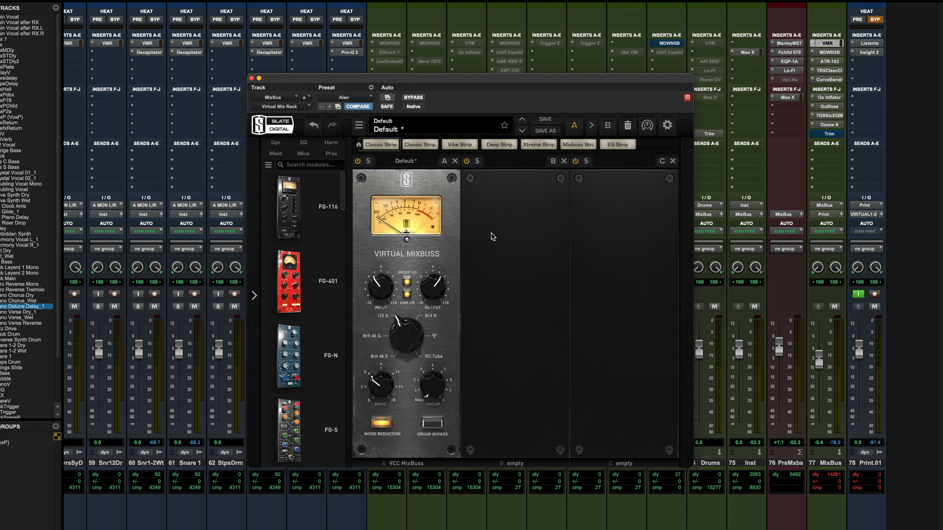
Examine the high-frequency, low-frequency and bandwidth settings of the Pultec EQP-1A on the PreMixbus track
{"action": "left_click", "coordinate": [789, 61]}
{"action": "left_click_drag", "start_coordinate": [622, 79], "coordinate": [598, 130]}
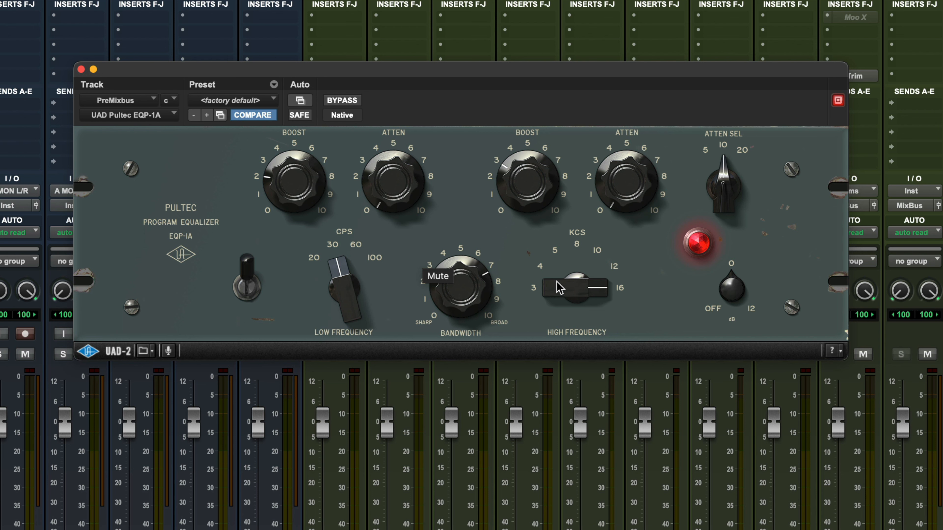
{"action": "mouse_move", "coordinate": [564, 293]}
{"action": "left_mouse_down"}
{"action": "mouse_move", "coordinate": [560, 365]}
{"action": "mouse_move", "coordinate": [561, 283]}
{"action": "left_mouse_up"}
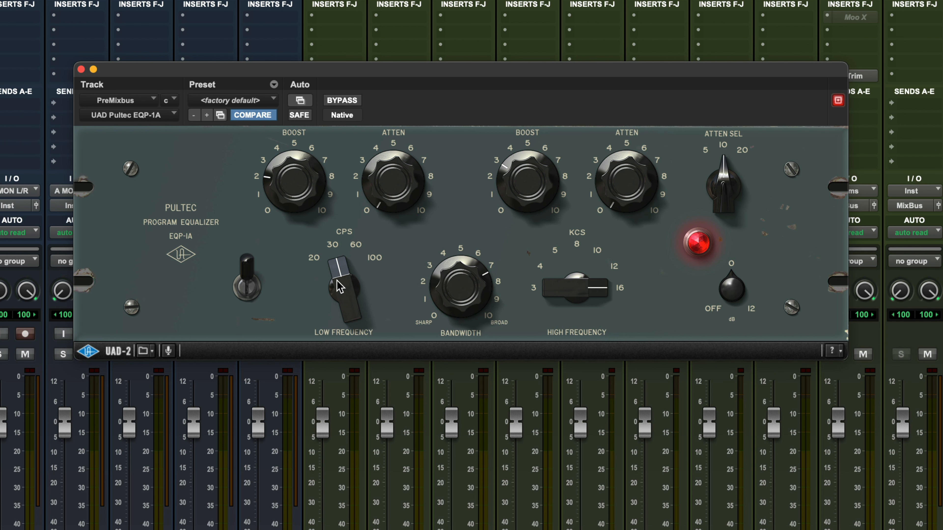
{"action": "mouse_move", "coordinate": [339, 287]}
{"action": "left_mouse_down"}
{"action": "mouse_move", "coordinate": [338, 330]}
{"action": "mouse_move", "coordinate": [347, 254]}
{"action": "mouse_move", "coordinate": [336, 310]}
{"action": "mouse_move", "coordinate": [335, 293]}
{"action": "left_mouse_up"}
{"action": "left_click_drag", "start_coordinate": [422, 297], "coordinate": [462, 297]}
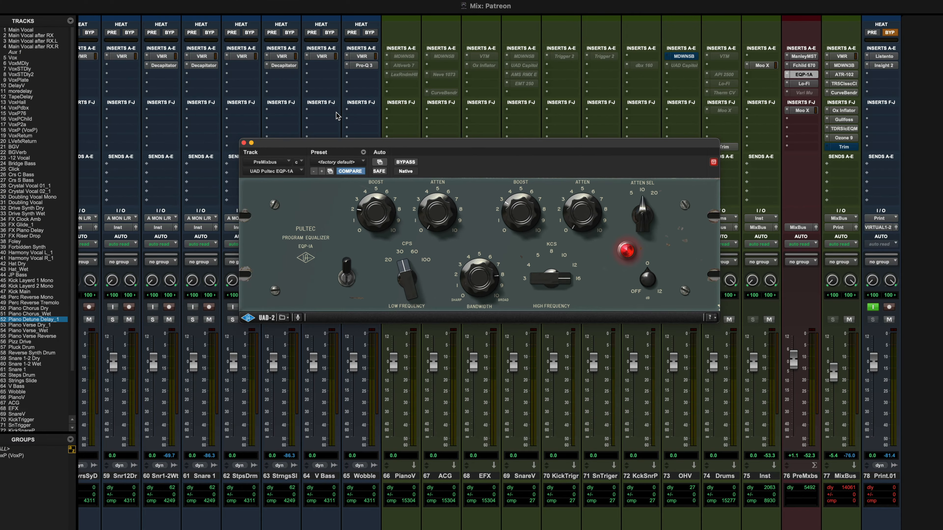
Open the Decapitator on the Strings Slide track and reposition it for inspection
{"action": "left_click", "coordinate": [284, 67]}
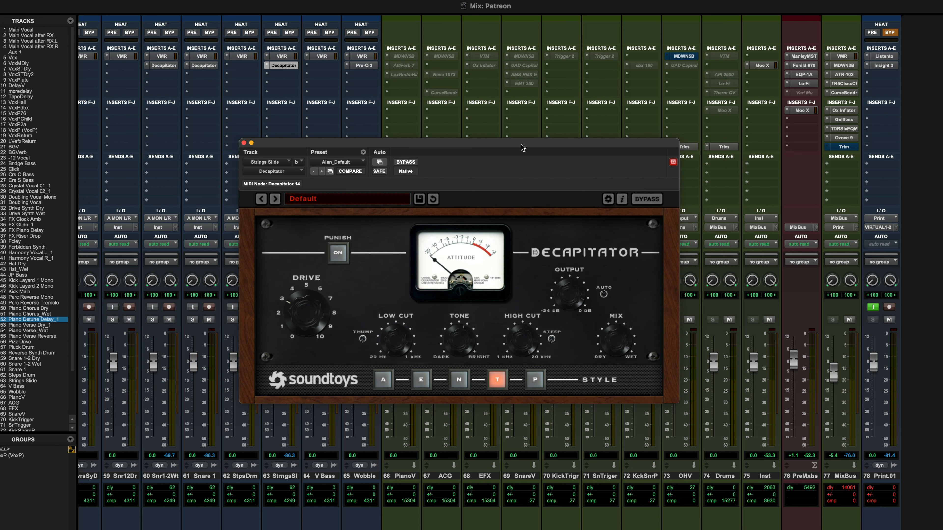
{"action": "left_click_drag", "start_coordinate": [521, 144], "coordinate": [543, 131]}
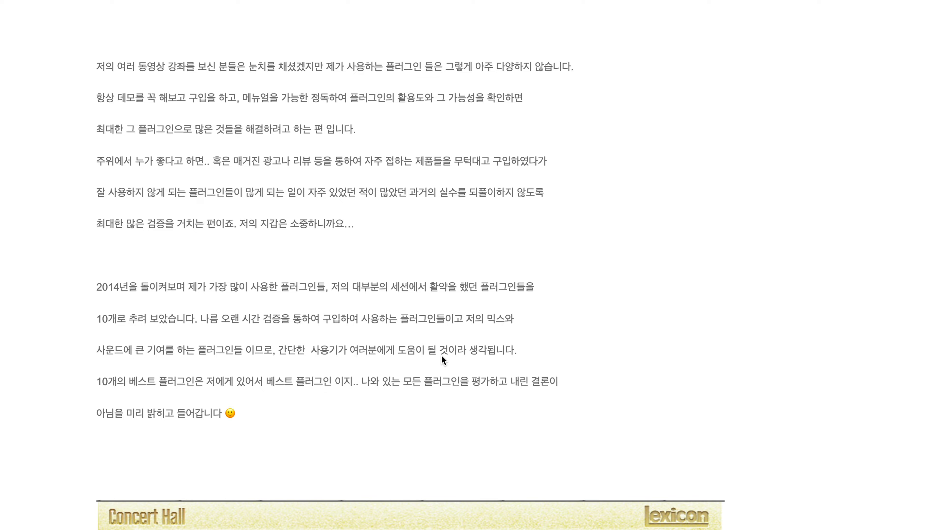
Read through the web article on the ten best plug-ins of 2014, including the Lexicon, Decapitator, Pultec, 1176 and LA-2A sections
{"action": "scroll", "coordinate": [441, 355], "scroll_direction": "up", "scroll_amount": 6}
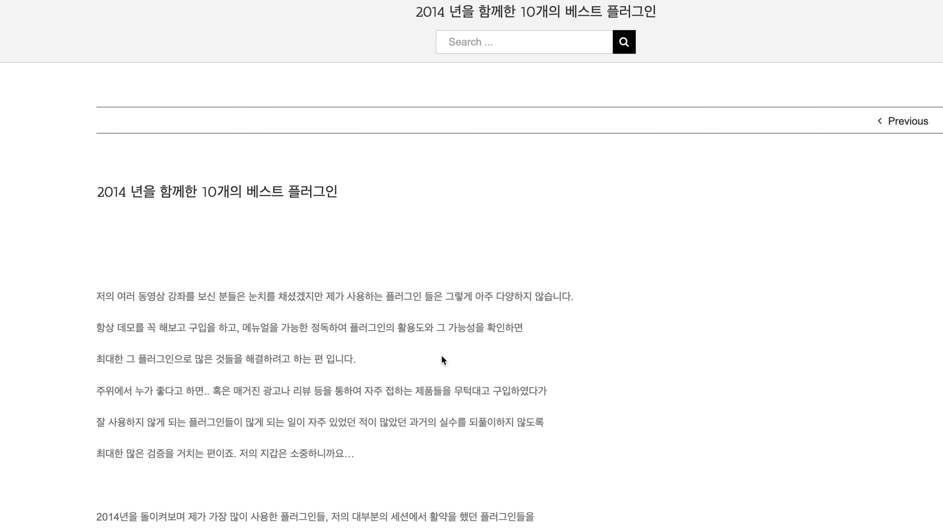
{"action": "scroll", "coordinate": [441, 356], "scroll_direction": "down", "scroll_amount": 15}
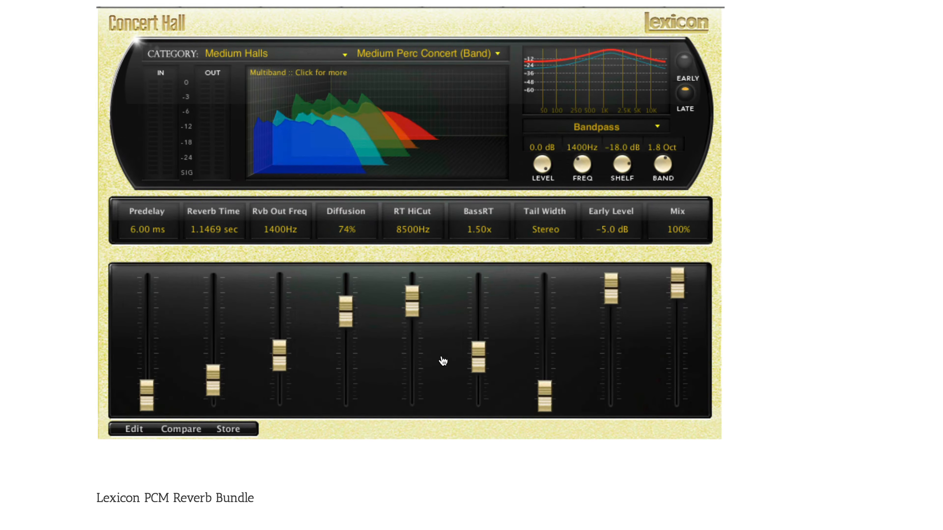
{"action": "scroll", "coordinate": [442, 361], "scroll_direction": "down", "scroll_amount": 20}
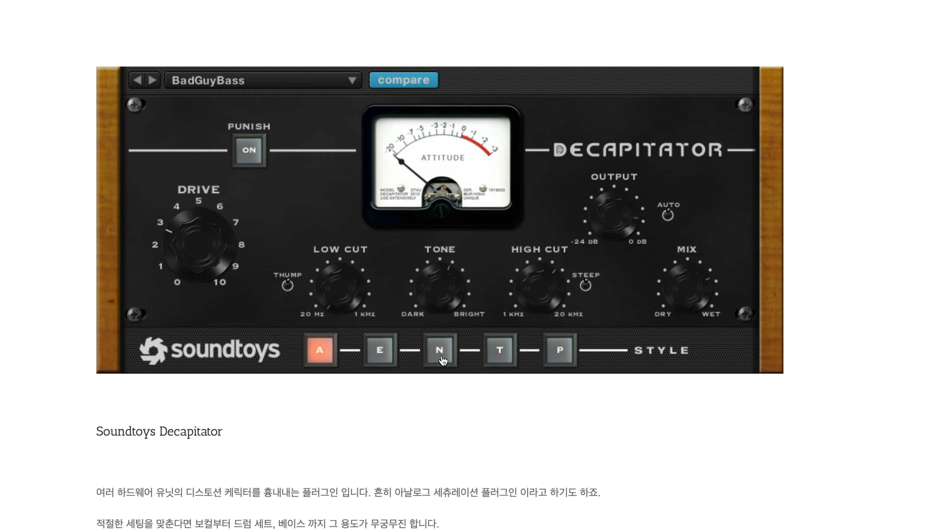
{"action": "scroll", "coordinate": [442, 362], "scroll_direction": "down", "scroll_amount": 2}
{"action": "scroll", "coordinate": [483, 347], "scroll_direction": "down", "scroll_amount": 7}
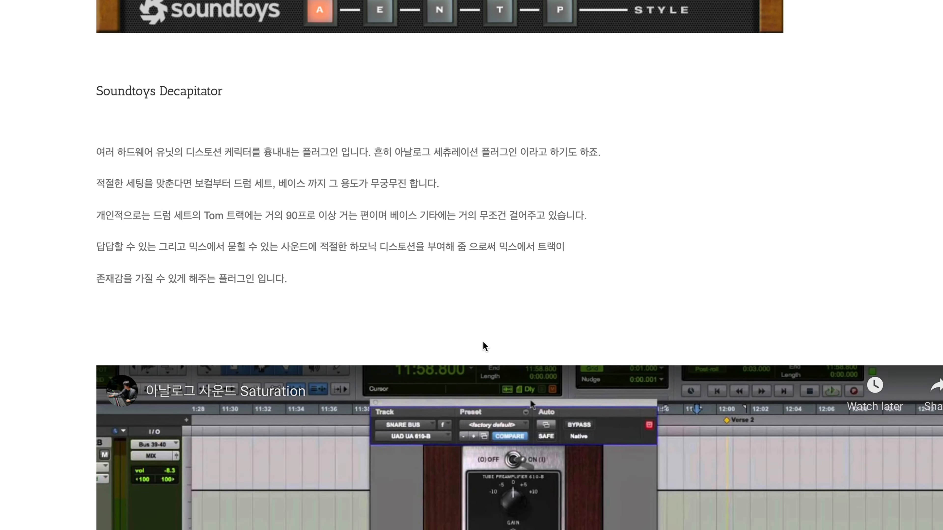
{"action": "scroll", "coordinate": [484, 347], "scroll_direction": "down", "scroll_amount": 15}
{"action": "scroll", "coordinate": [484, 347], "scroll_direction": "down", "scroll_amount": 20}
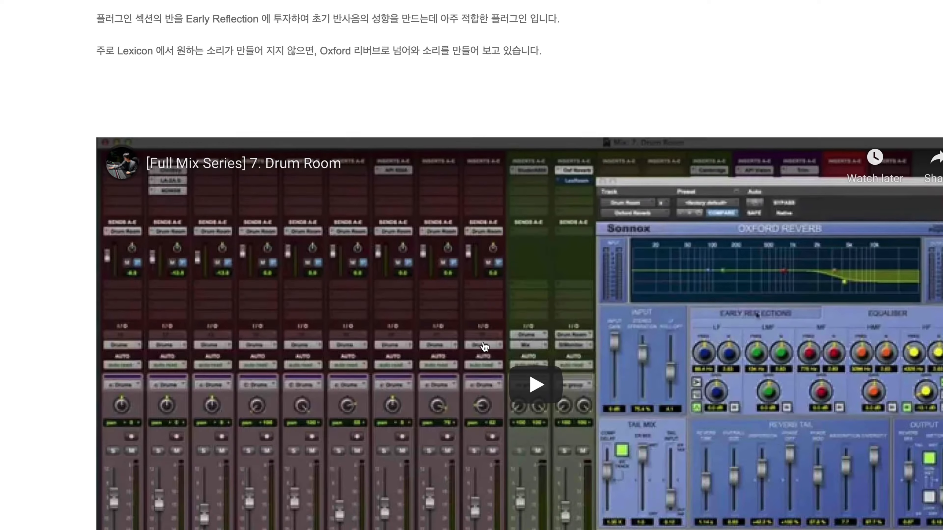
{"action": "scroll", "coordinate": [484, 347], "scroll_direction": "down", "scroll_amount": 20}
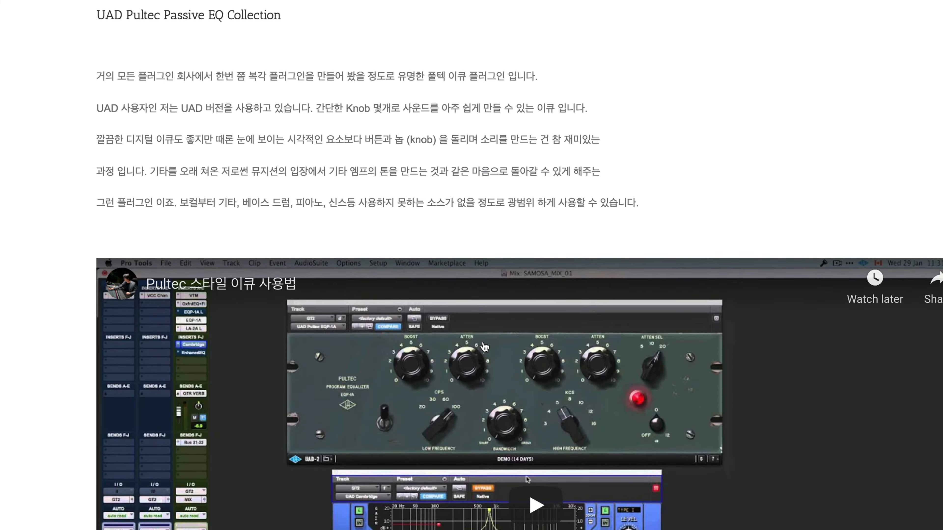
{"action": "scroll", "coordinate": [484, 347], "scroll_direction": "up", "scroll_amount": 3}
{"action": "scroll", "coordinate": [358, 194], "scroll_direction": "down", "scroll_amount": 20}
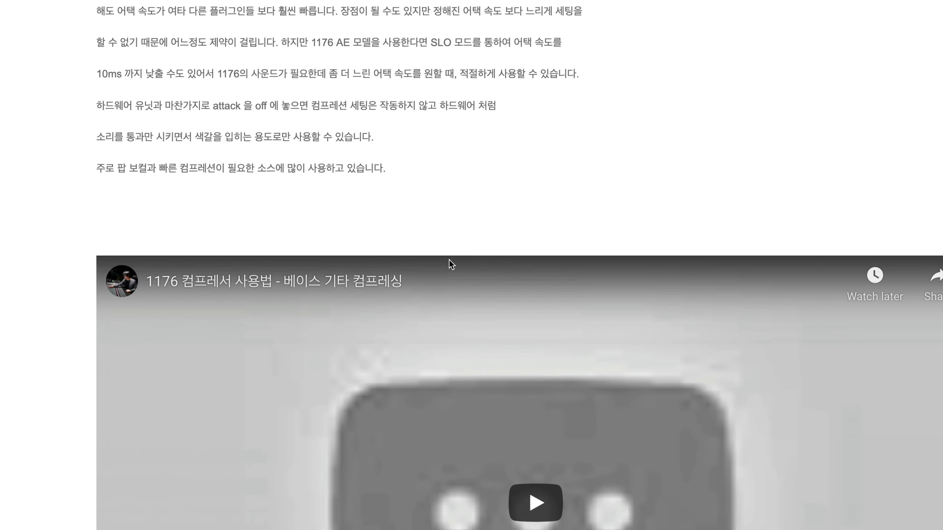
{"action": "scroll", "coordinate": [501, 401], "scroll_direction": "down", "scroll_amount": 20}
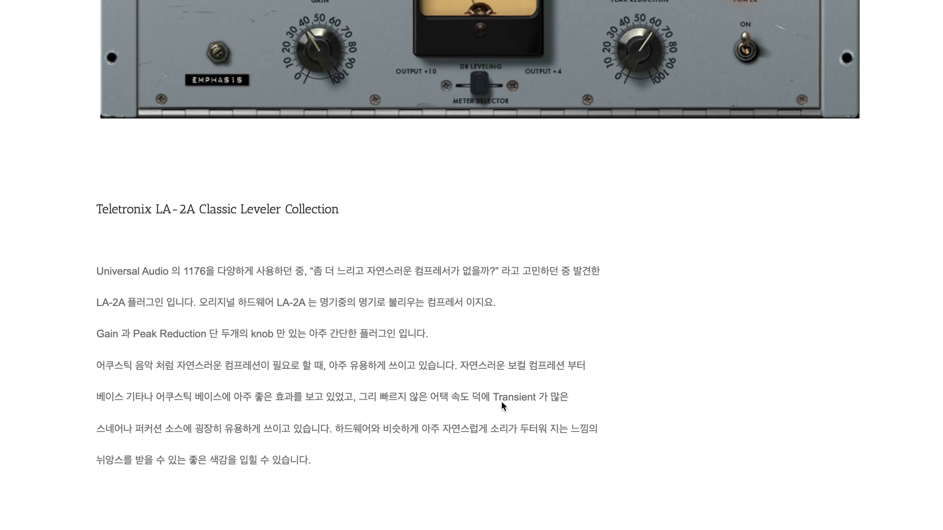
{"action": "scroll", "coordinate": [502, 402], "scroll_direction": "down", "scroll_amount": 20}
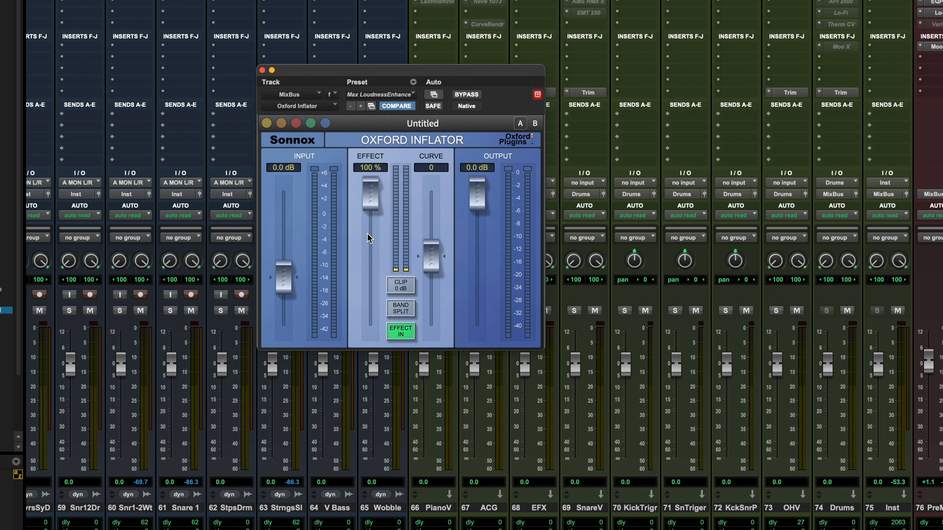
Inspect the Culture Vulture on the Drums track and the Moo X Mixer on the PreMixbus track, closing the mixer when done
{"action": "mouse_move", "coordinate": [363, 237]}
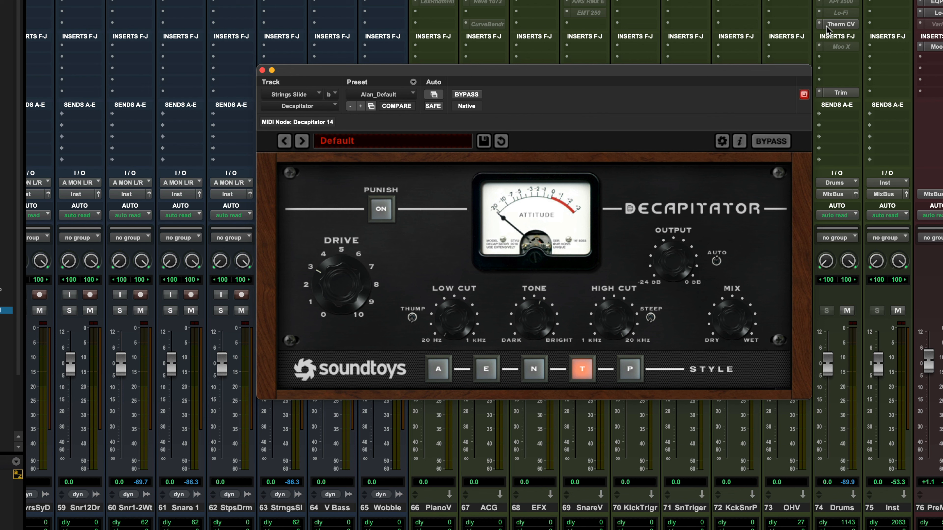
{"action": "left_click", "coordinate": [837, 24]}
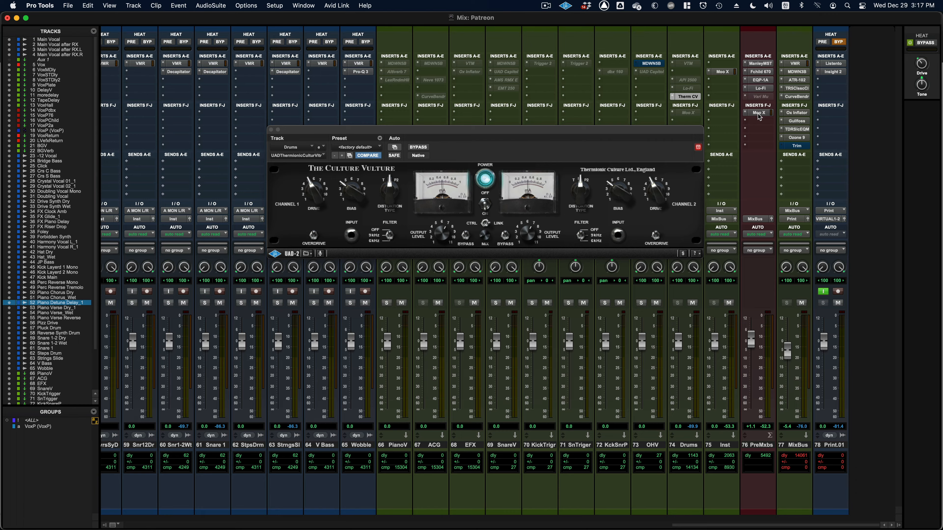
{"action": "left_click", "coordinate": [758, 113]}
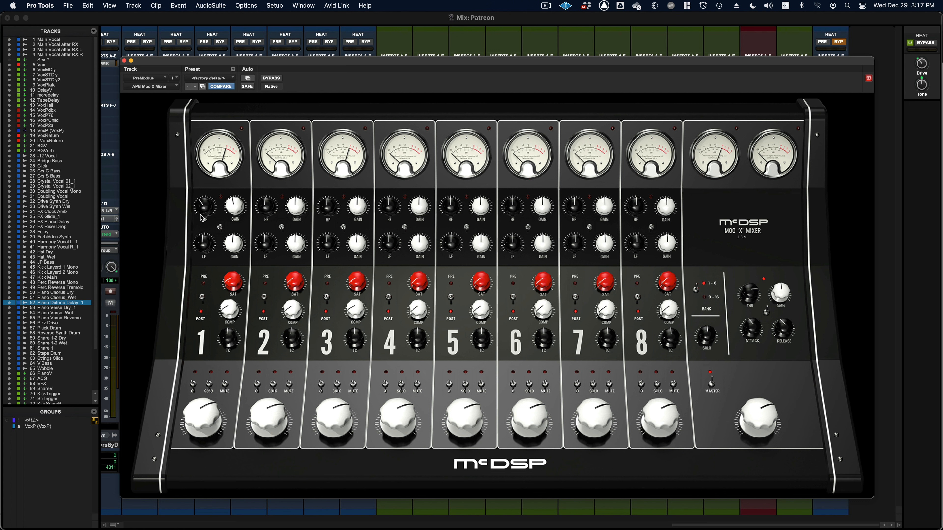
{"action": "left_click", "coordinate": [124, 61]}
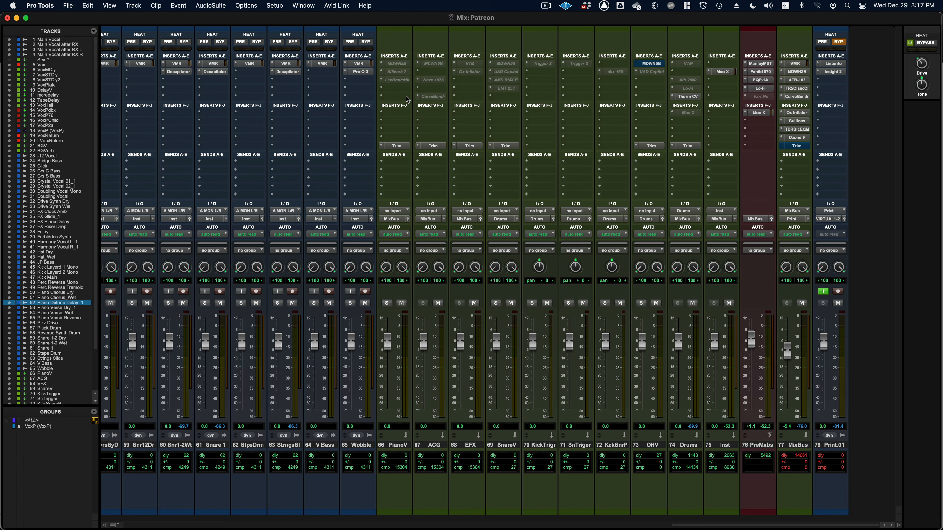
{"action": "left_click", "coordinate": [757, 112]}
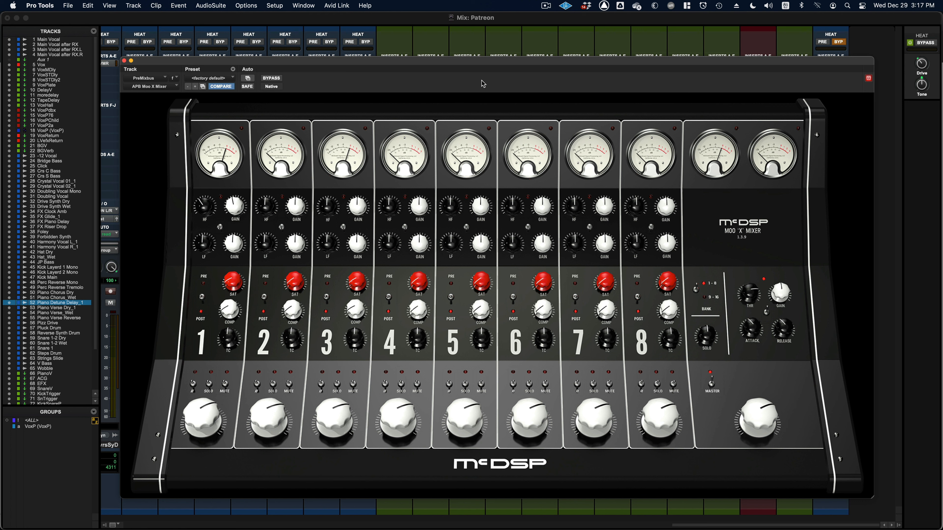
{"action": "left_click", "coordinate": [124, 61]}
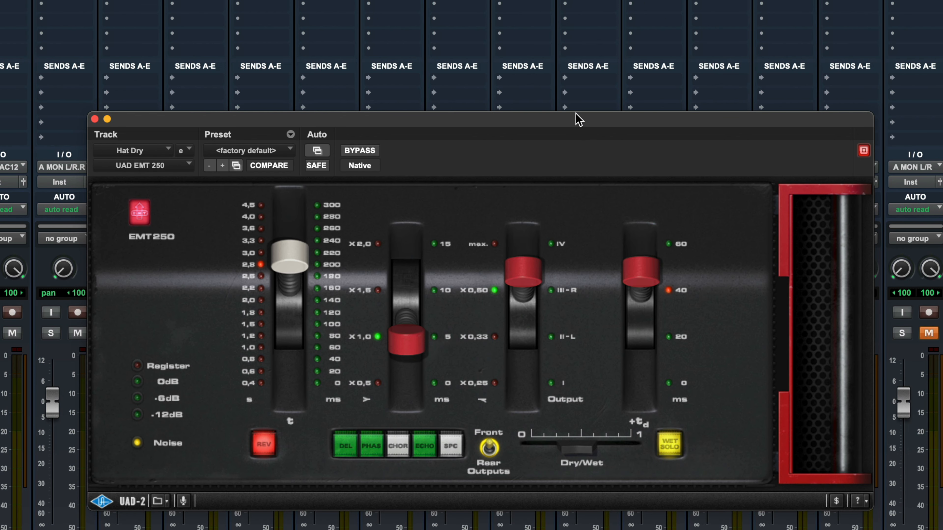
Turn off the noise of the EMT 250 on the Hat Dry track and set its decay to 2.5 s and predelay to 20 ms
{"action": "left_click_drag", "start_coordinate": [578, 118], "coordinate": [545, 74]}
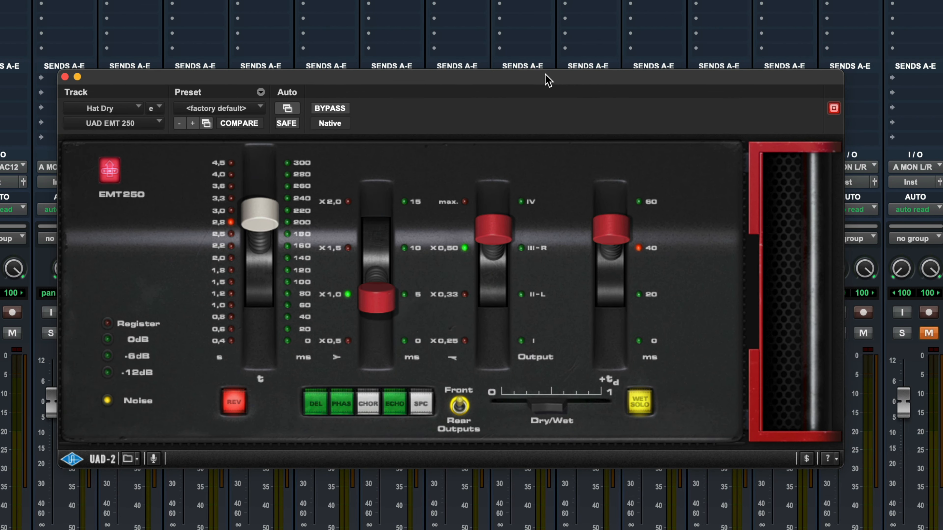
{"action": "left_click", "coordinate": [107, 400]}
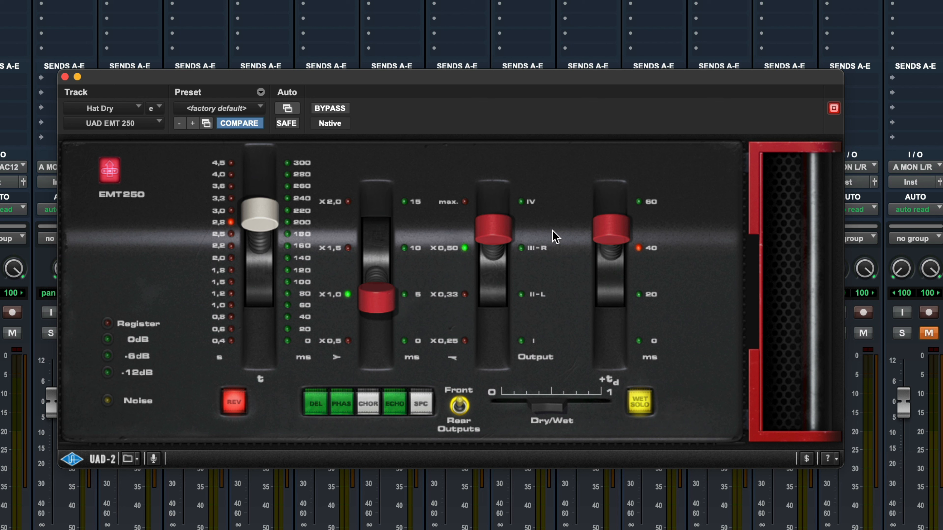
{"action": "left_click_drag", "start_coordinate": [270, 227], "coordinate": [274, 249]}
{"action": "left_click_drag", "start_coordinate": [607, 256], "coordinate": [608, 286]}
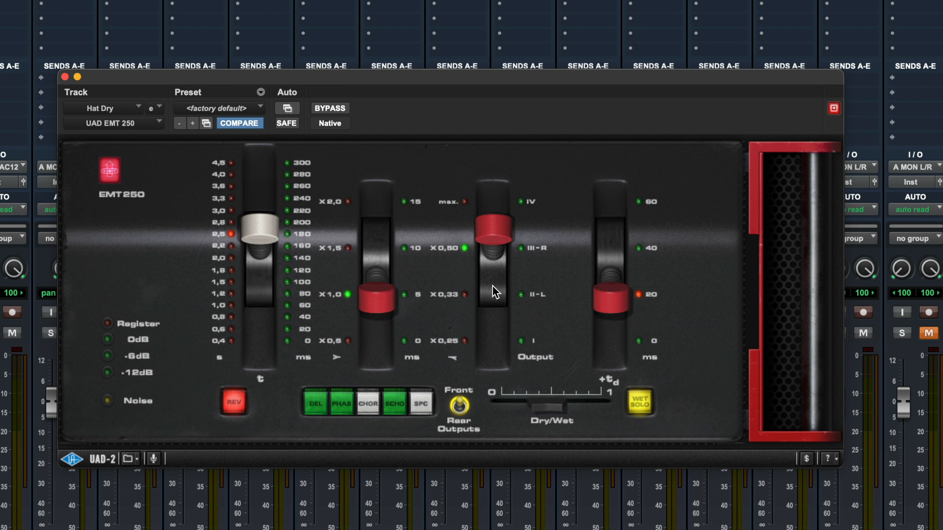
Set the EMT 250's low-frequency decay to x0.5 and its high-frequency decay to x0.33, and toggle its noise again
{"action": "left_click_drag", "start_coordinate": [493, 285], "coordinate": [514, 353]}
{"action": "left_click_drag", "start_coordinate": [381, 343], "coordinate": [392, 379]}
{"action": "left_click_drag", "start_coordinate": [519, 362], "coordinate": [514, 328]}
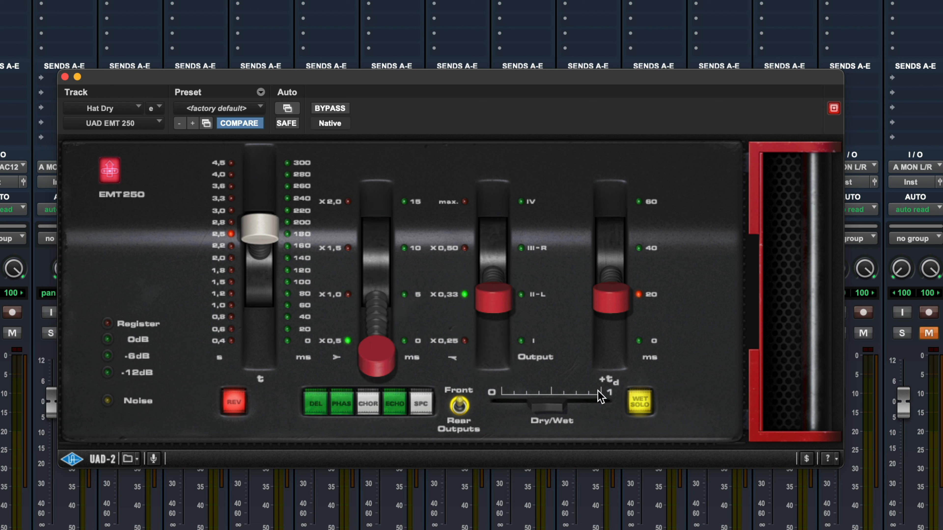
{"action": "left_click", "coordinate": [108, 401]}
Set the low decay to x1.5 and the reverb decay to 3.0 s in the Hat Dry track's DVR 250, and close it
{"action": "left_click", "coordinate": [174, 0]}
{"action": "type", "text": "d"}
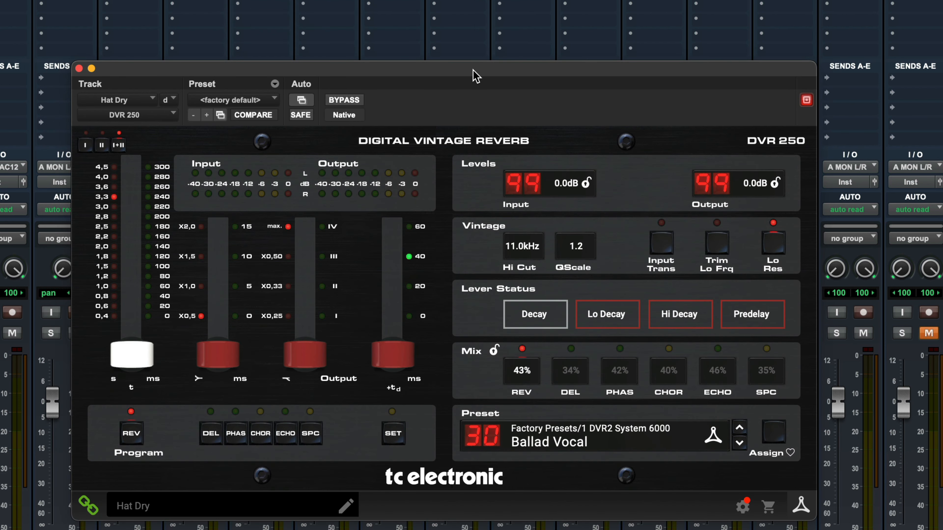
{"action": "left_click_drag", "start_coordinate": [226, 351], "coordinate": [230, 314]}
{"action": "left_click_drag", "start_coordinate": [131, 348], "coordinate": [144, 262]}
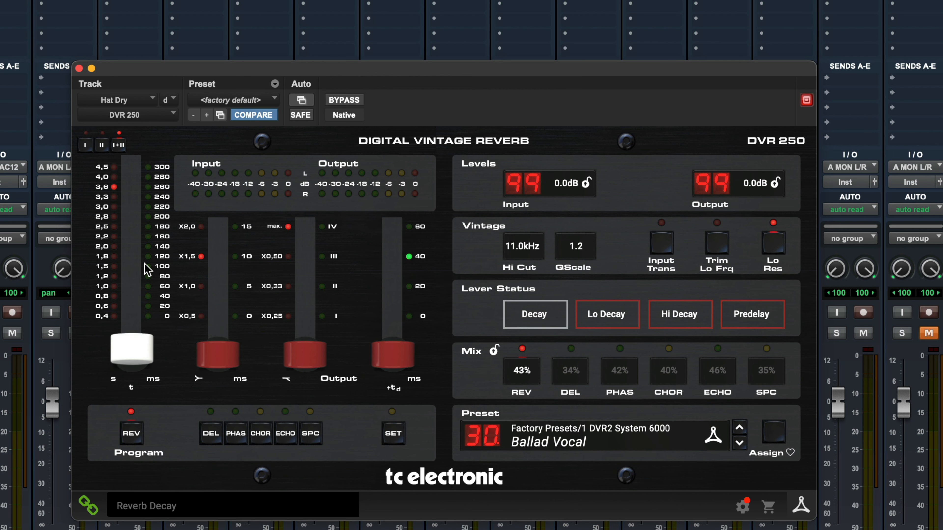
{"action": "left_click", "coordinate": [151, 361]}
{"action": "left_click", "coordinate": [148, 359]}
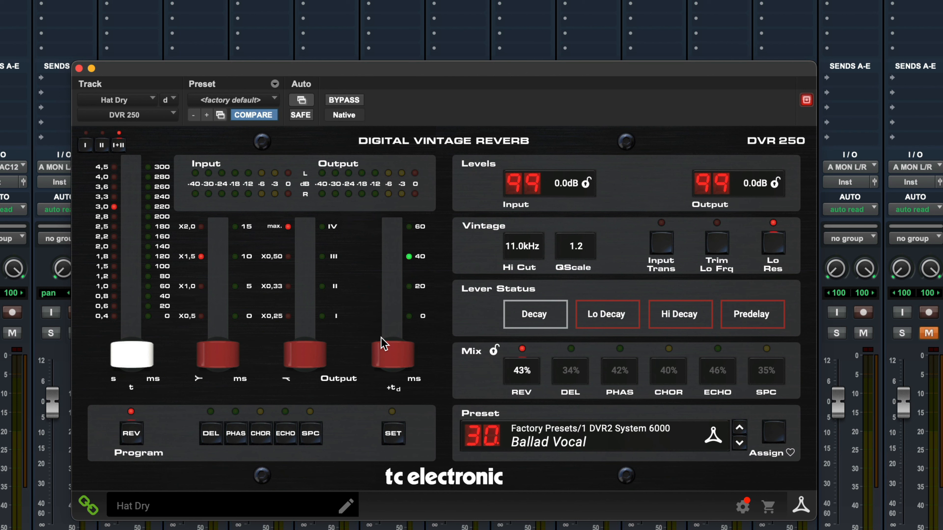
{"action": "left_click", "coordinate": [79, 69]}
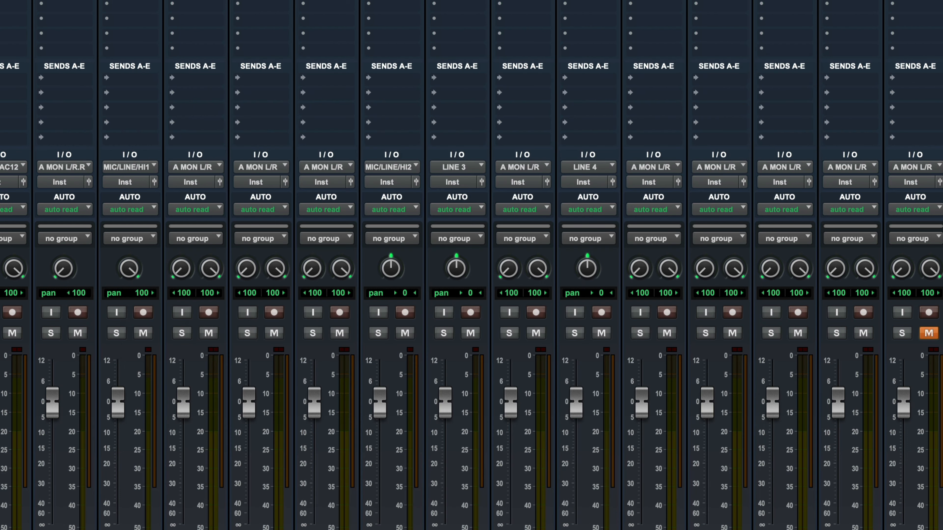
Review the width modes of the Ghz Midside 3 on the Foley track and choose Natural
{"action": "left_click_drag", "start_coordinate": [322, 74], "coordinate": [534, 106]}
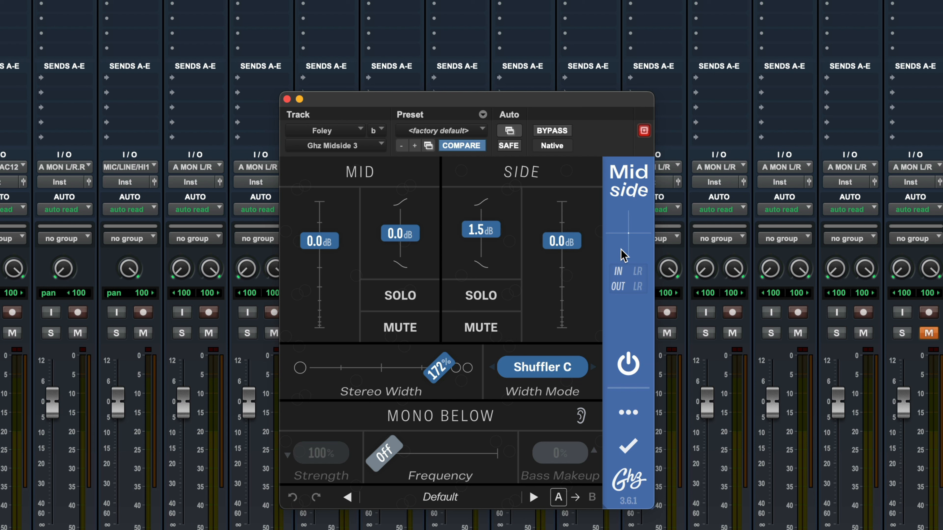
{"action": "left_click", "coordinate": [534, 366]}
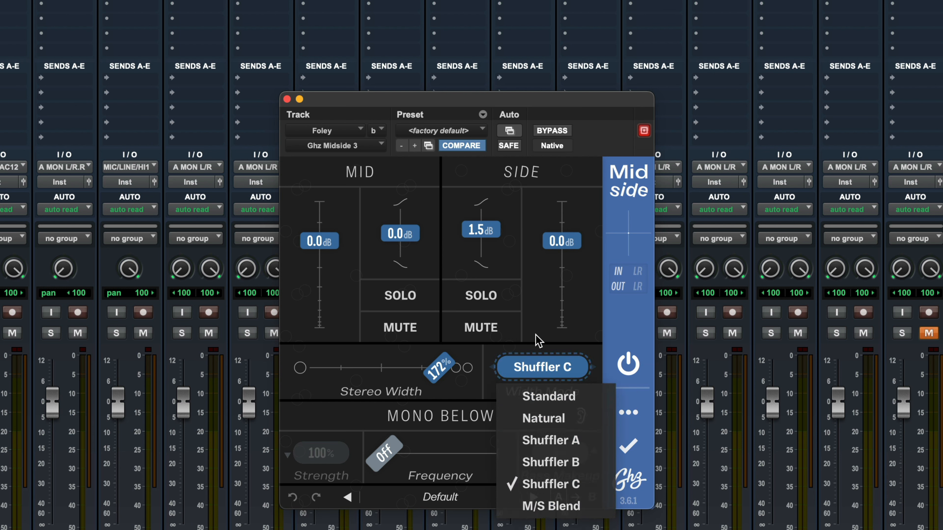
{"action": "left_click", "coordinate": [564, 315]}
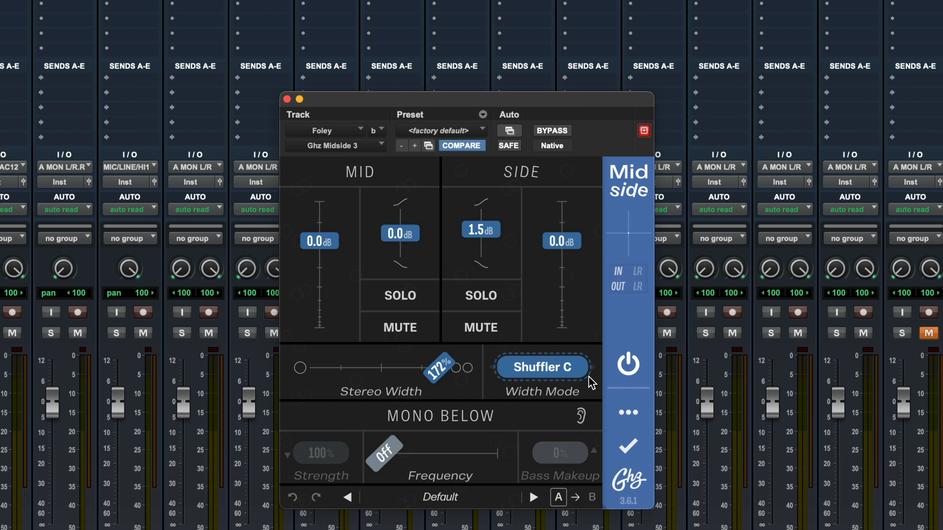
{"action": "left_click", "coordinate": [547, 376]}
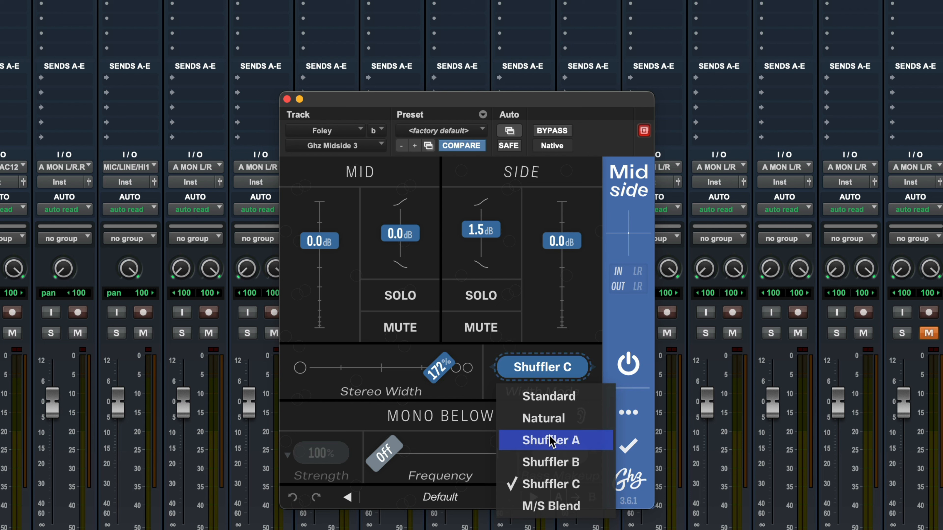
{"action": "left_click", "coordinate": [550, 418]}
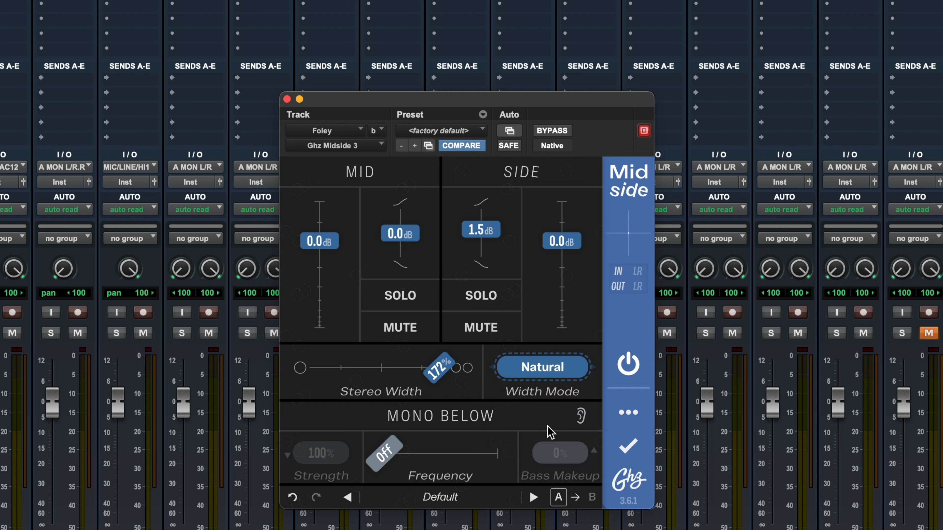
Set the Midside's stereo width to 175% and its width mode to Standard
{"action": "mouse_move", "coordinate": [439, 375]}
{"action": "left_mouse_down"}
{"action": "mouse_move", "coordinate": [412, 375]}
{"action": "mouse_move", "coordinate": [451, 371]}
{"action": "left_mouse_up"}
{"action": "left_click", "coordinate": [540, 377]}
{"action": "left_click", "coordinate": [545, 398]}
Change the Midside's width mode to Shuffler A and slightly adjust the side channel's tilt
{"action": "left_click", "coordinate": [540, 369]}
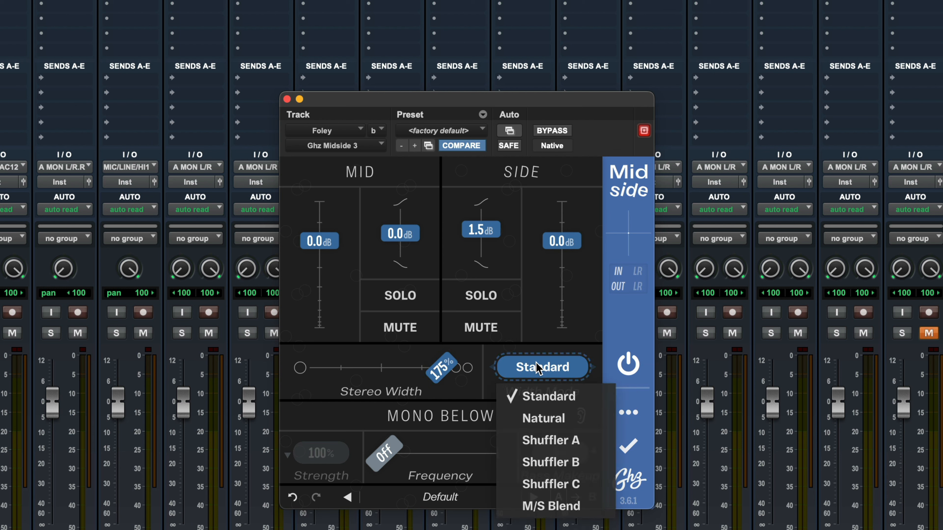
{"action": "left_click", "coordinate": [549, 440]}
{"action": "left_click", "coordinate": [540, 379]}
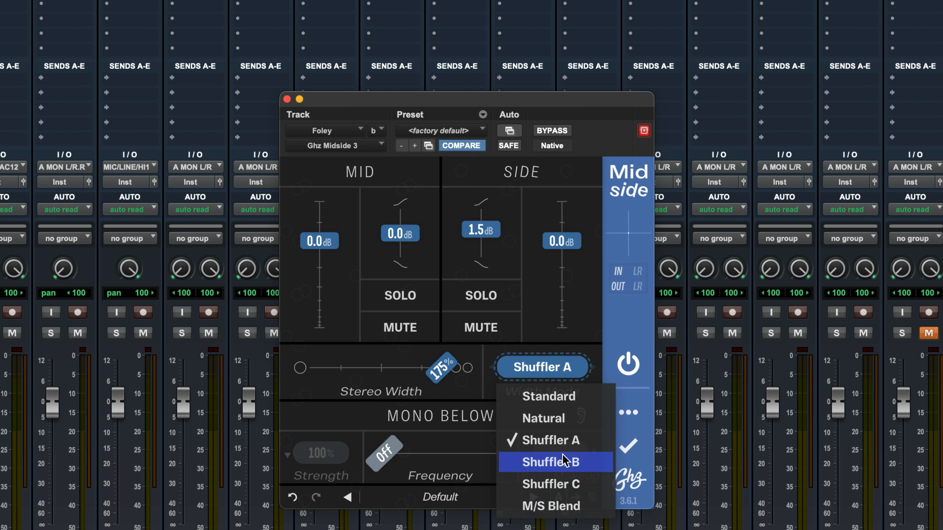
{"action": "left_click", "coordinate": [588, 299]}
{"action": "mouse_move", "coordinate": [474, 234]}
{"action": "left_mouse_down"}
{"action": "mouse_move", "coordinate": [473, 247]}
{"action": "mouse_move", "coordinate": [479, 235]}
{"action": "left_mouse_up"}
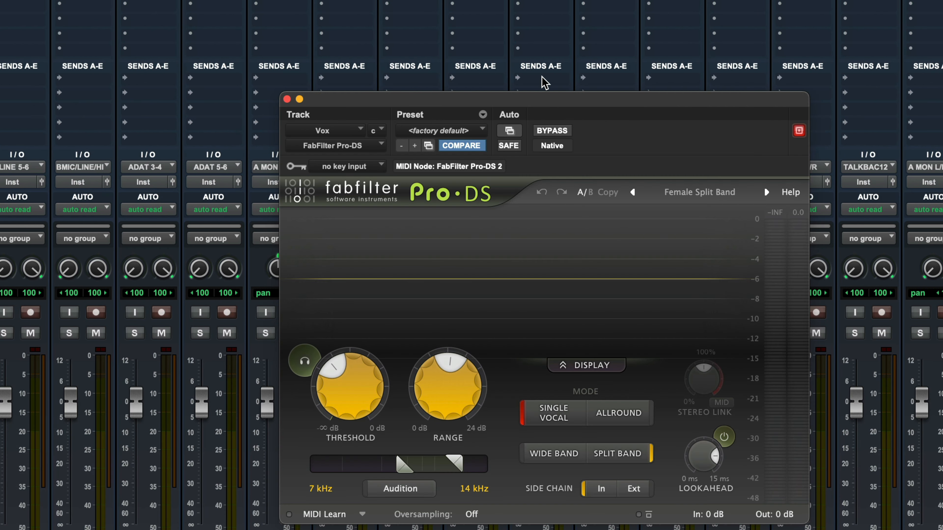
Review the Single Vocal presets of FabFilter Pro-DS on the Vox track and choose Female Split Band
{"action": "left_click_drag", "start_coordinate": [534, 99], "coordinate": [472, 74]}
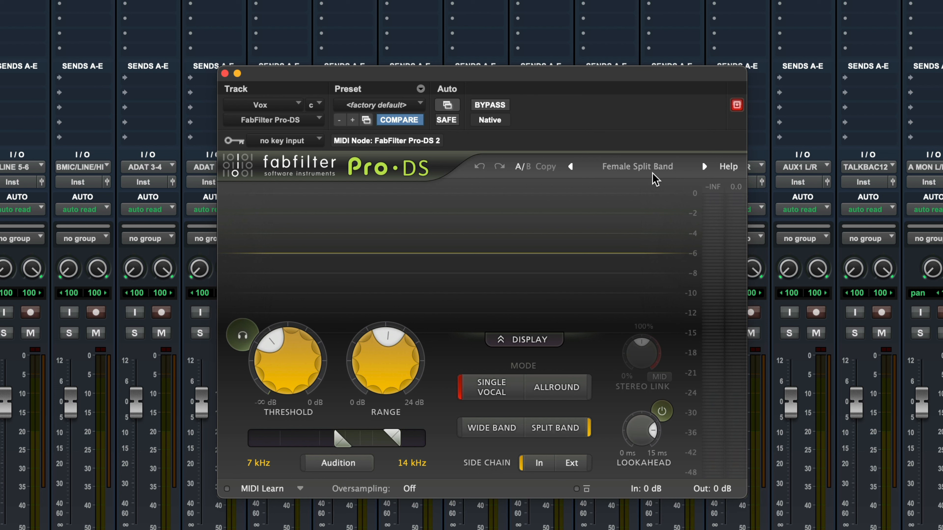
{"action": "left_click", "coordinate": [642, 165]}
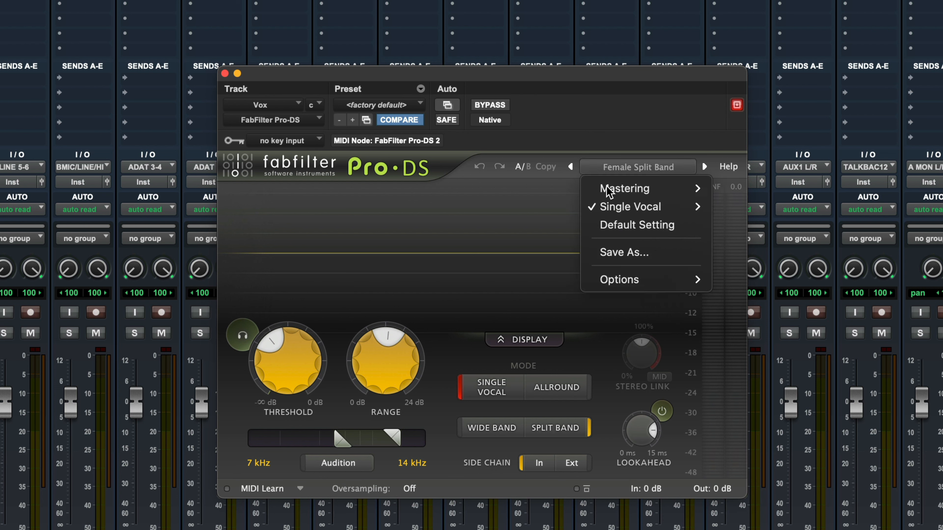
{"action": "left_click", "coordinate": [531, 218]}
{"action": "left_click", "coordinate": [665, 160]}
{"action": "mouse_move", "coordinate": [653, 212]}
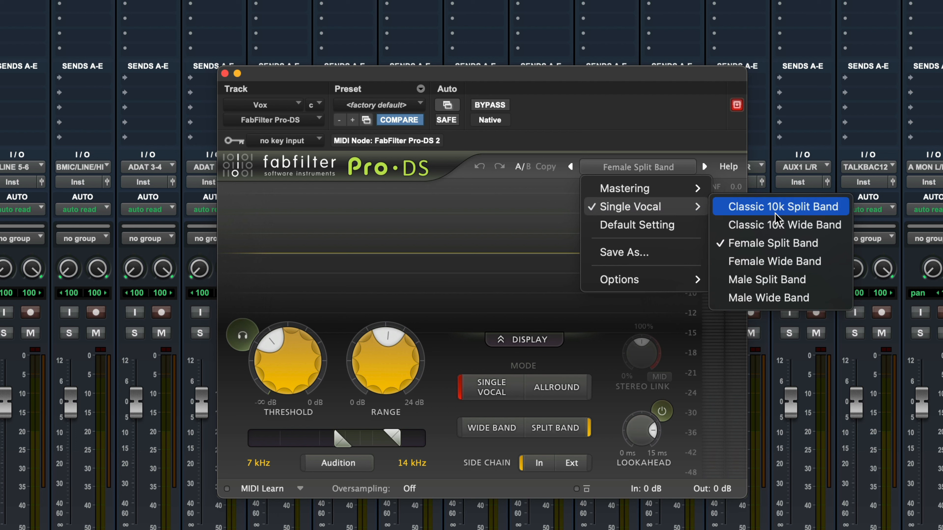
{"action": "left_click", "coordinate": [795, 243]}
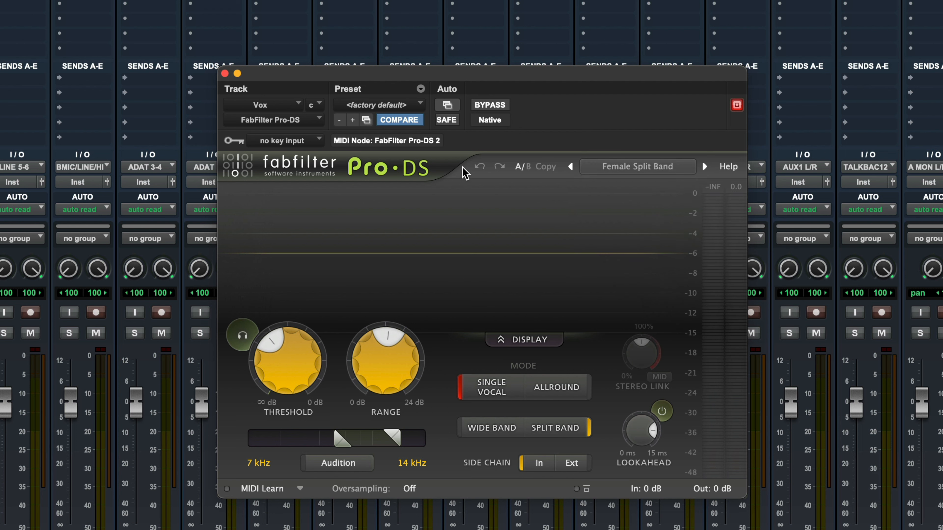
Load the Male Split Band preset in the Vox track's Pro-DS, raise its threshold to about mid-dial, and close the plug-in
{"action": "left_click", "coordinate": [636, 169]}
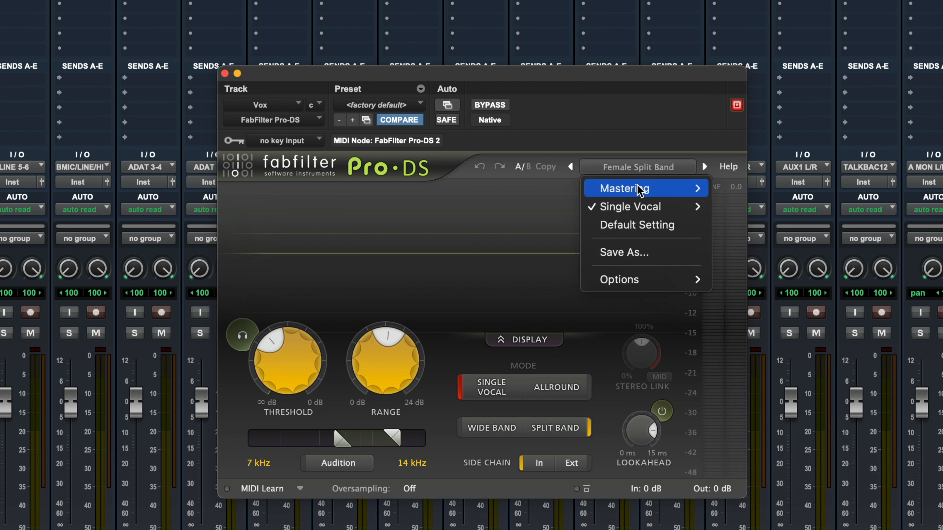
{"action": "mouse_move", "coordinate": [638, 207]}
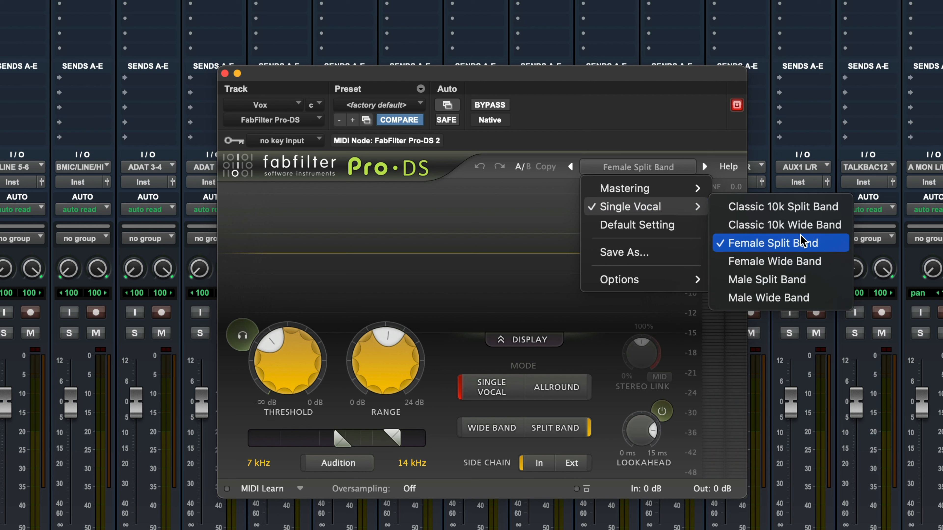
{"action": "left_click", "coordinate": [792, 283]}
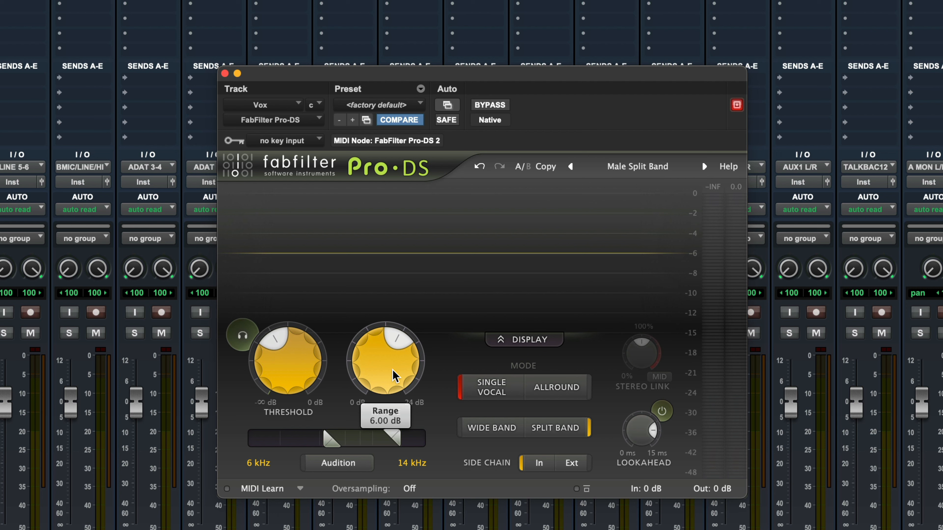
{"action": "left_click_drag", "start_coordinate": [276, 388], "coordinate": [279, 363]}
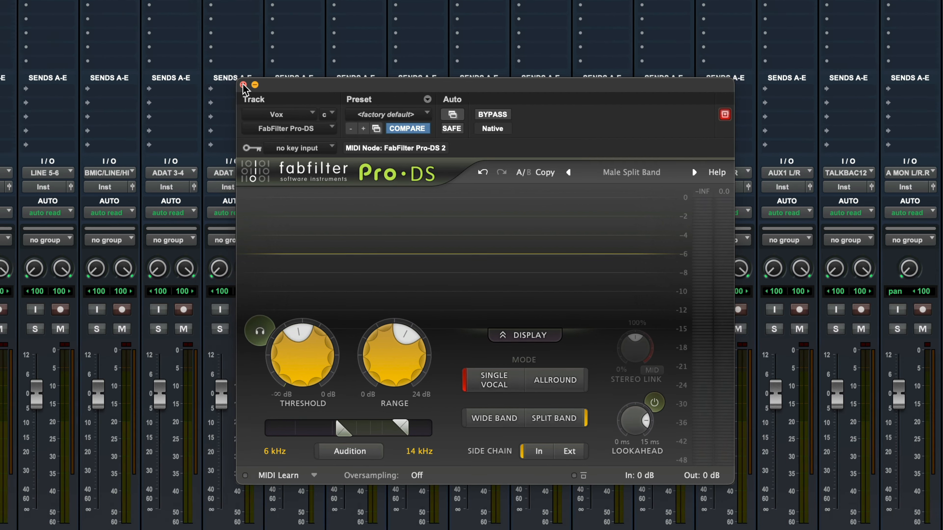
{"action": "left_click", "coordinate": [225, 73]}
Bring up the SSL Native Channel Strip 2 on the Crs S Bass track and reposition its window over the mixer
{"action": "scroll", "coordinate": [467, 168], "scroll_direction": "right", "scroll_amount": 15}
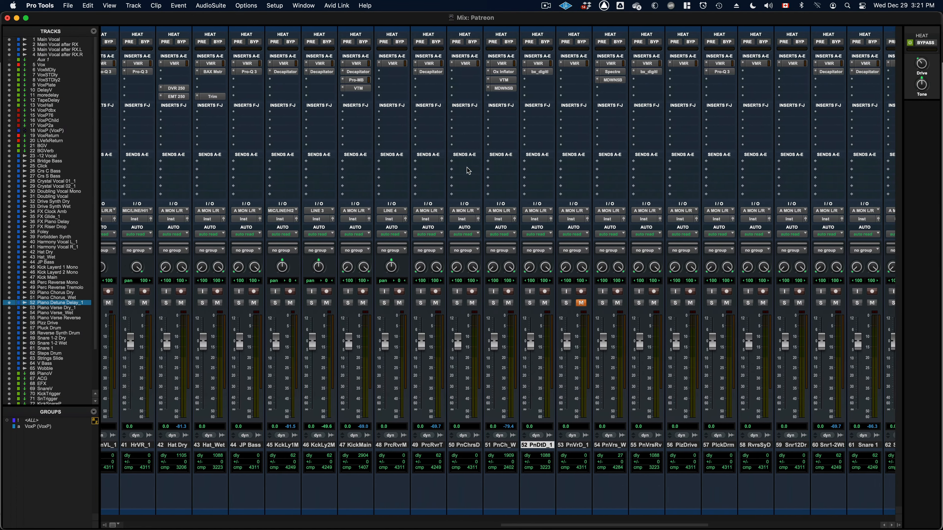
{"action": "scroll", "coordinate": [469, 170], "scroll_direction": "right", "scroll_amount": 2}
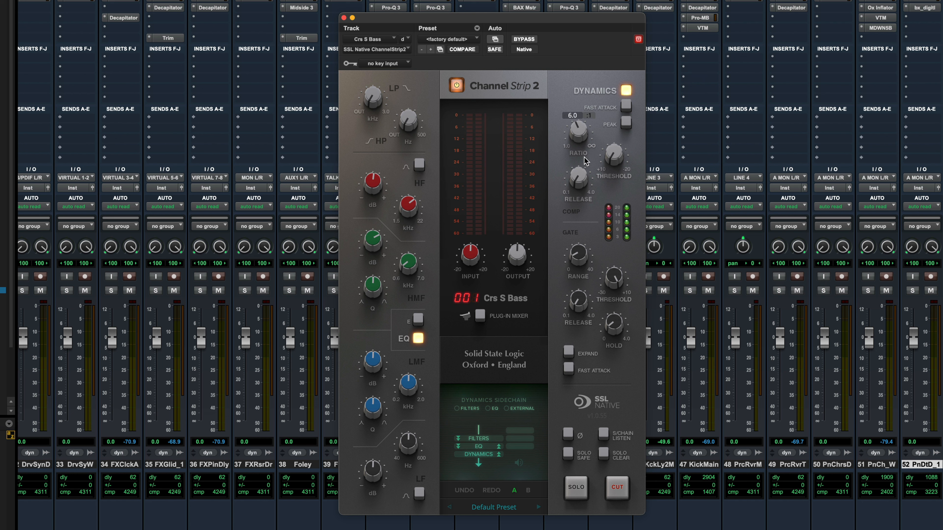
{"action": "mouse_move", "coordinate": [575, 180]}
{"action": "left_click_drag", "start_coordinate": [527, 19], "coordinate": [514, 8]}
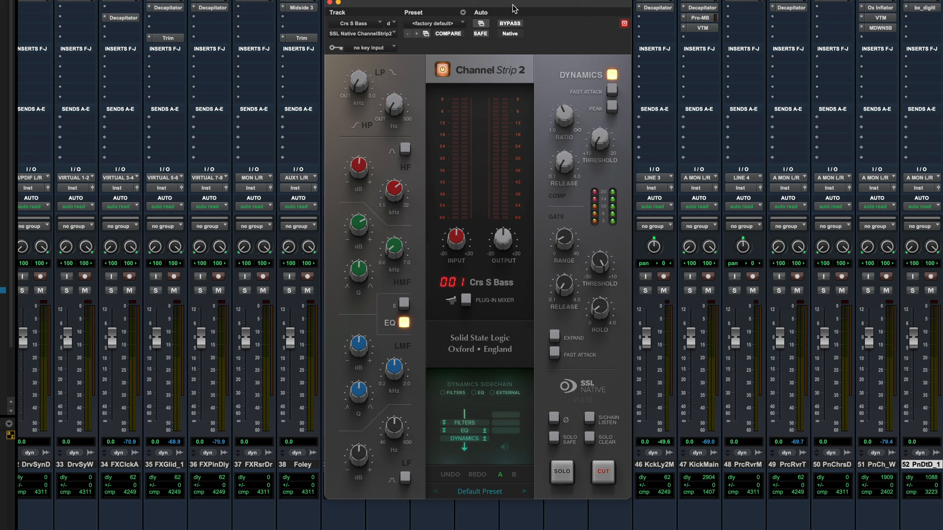